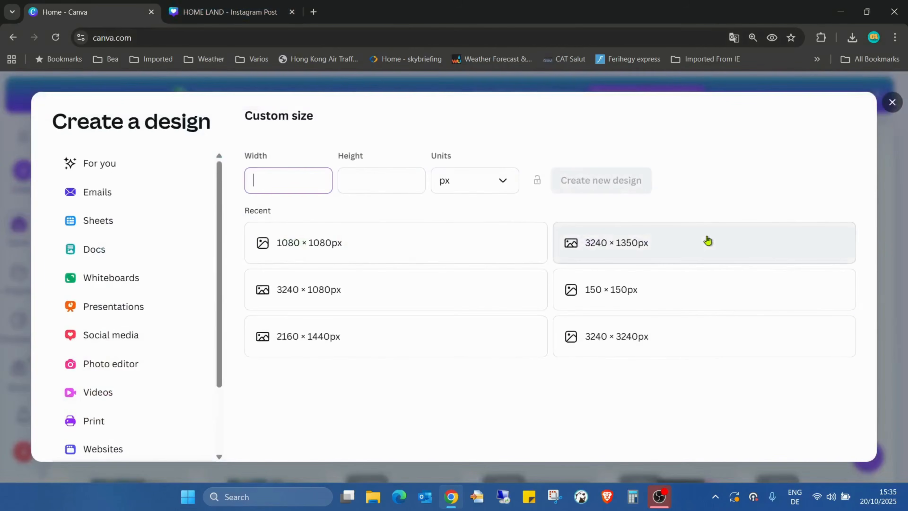
Create a new 1080 × 1080 px design and fill its page background with black.
left_click(442, 252)
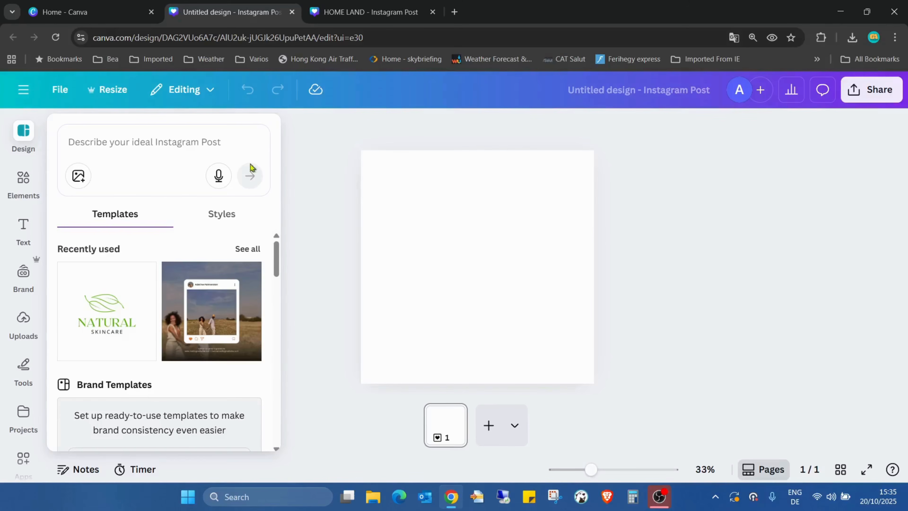
left_click(431, 190)
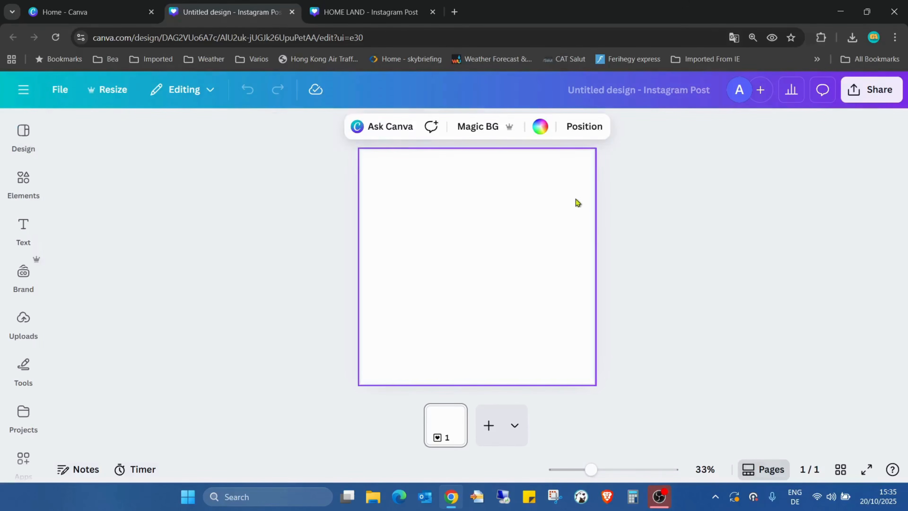
left_click(541, 126)
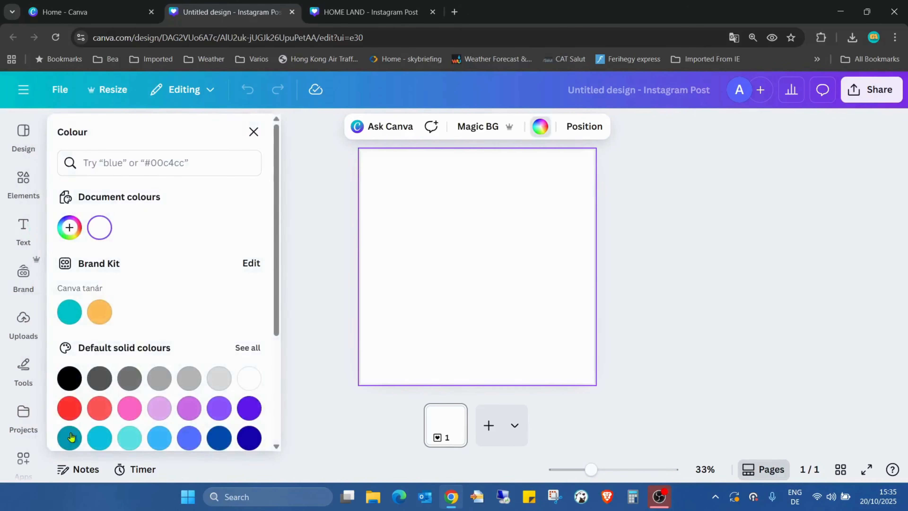
left_click(69, 379)
key("Escape")
Add a heading to the page and replace its text with "HOME".
left_click(24, 229)
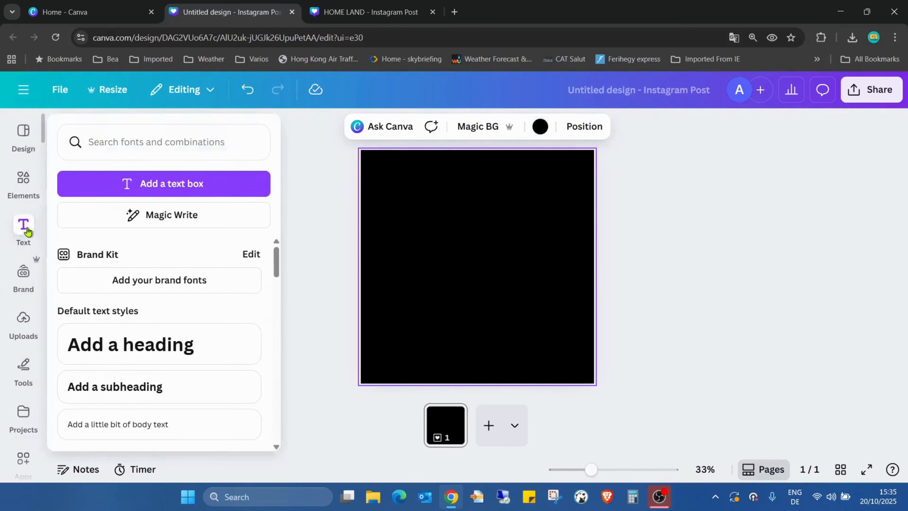
left_click(178, 339)
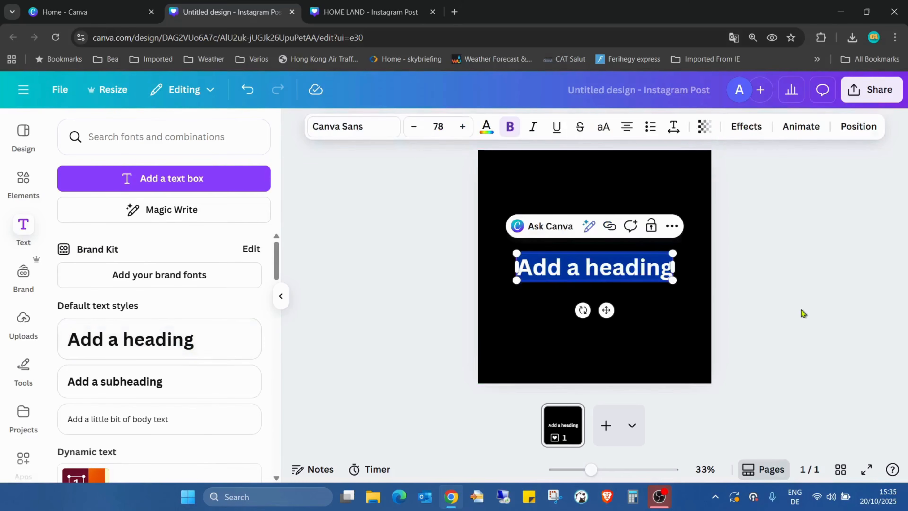
type("HOME")
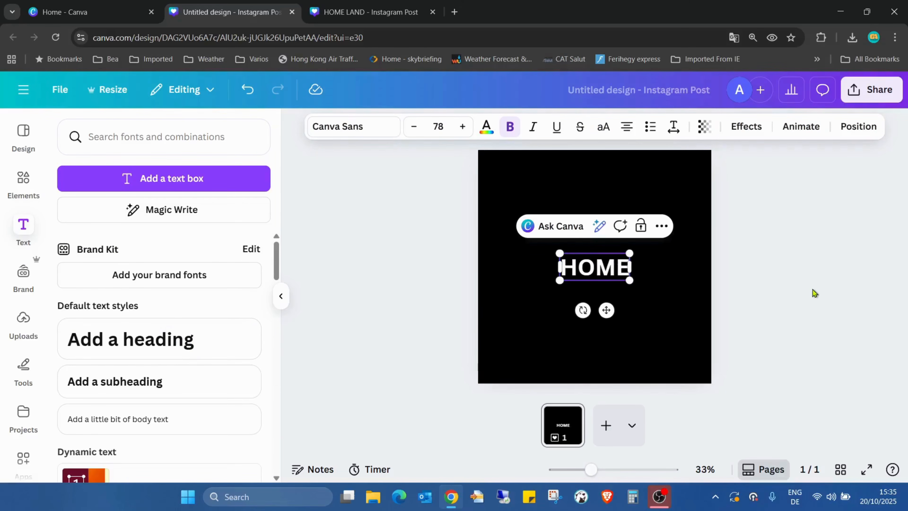
Change the font of the HOME text to Anton.
double_click(612, 257)
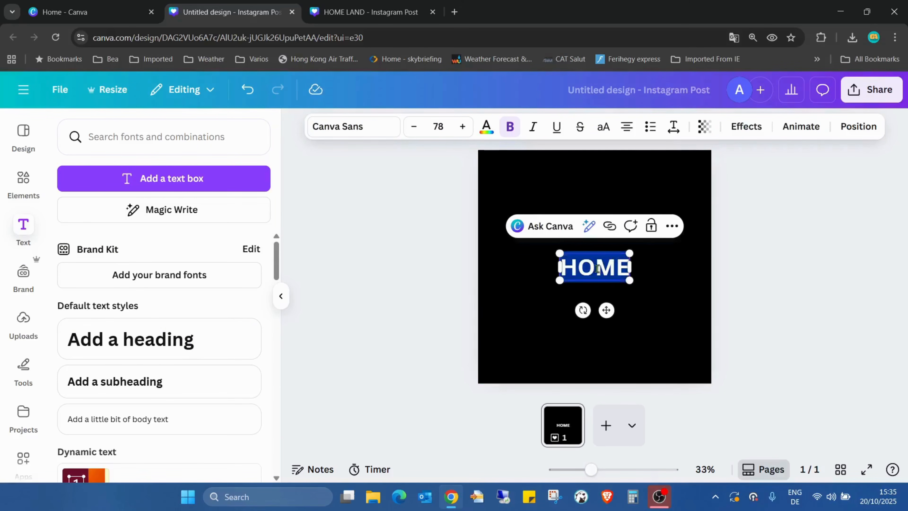
left_click(368, 133)
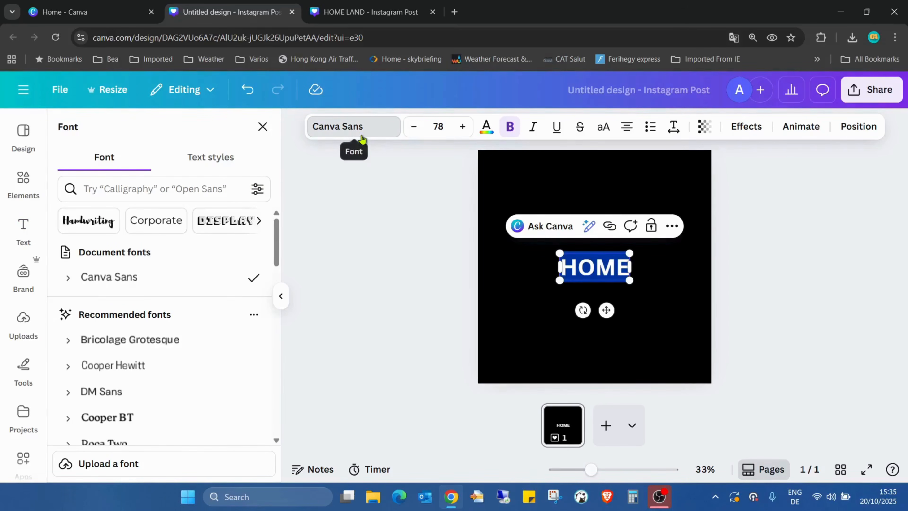
scroll(192, 288, "down", 4)
scroll(193, 288, "down", 2)
left_click(126, 295)
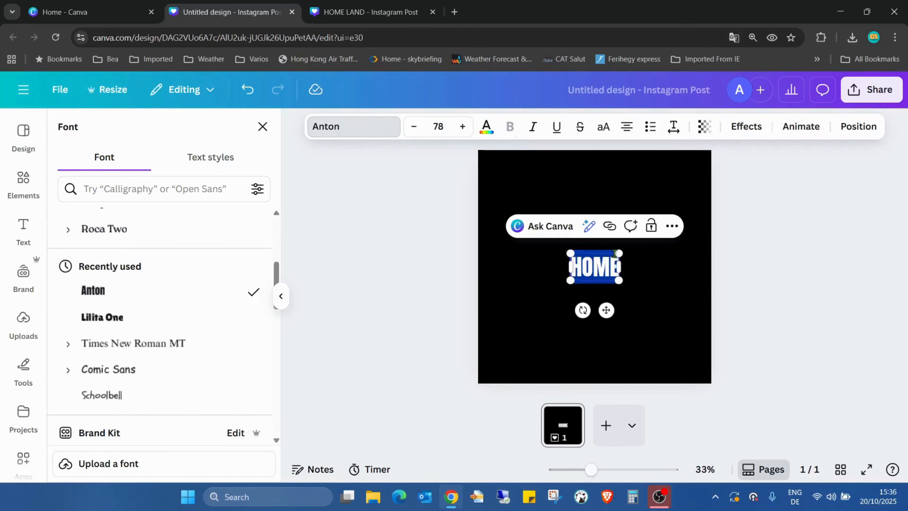
Enlarge the HOME text to size 190 and centre it horizontally in the upper half of the page.
left_click_drag(632, 247, 714, 209)
left_click(714, 209)
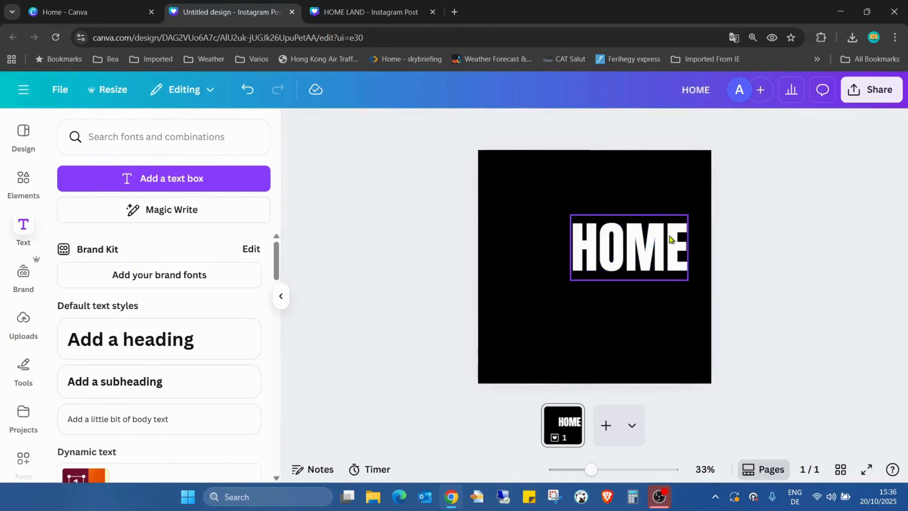
left_click_drag(614, 253, 583, 243)
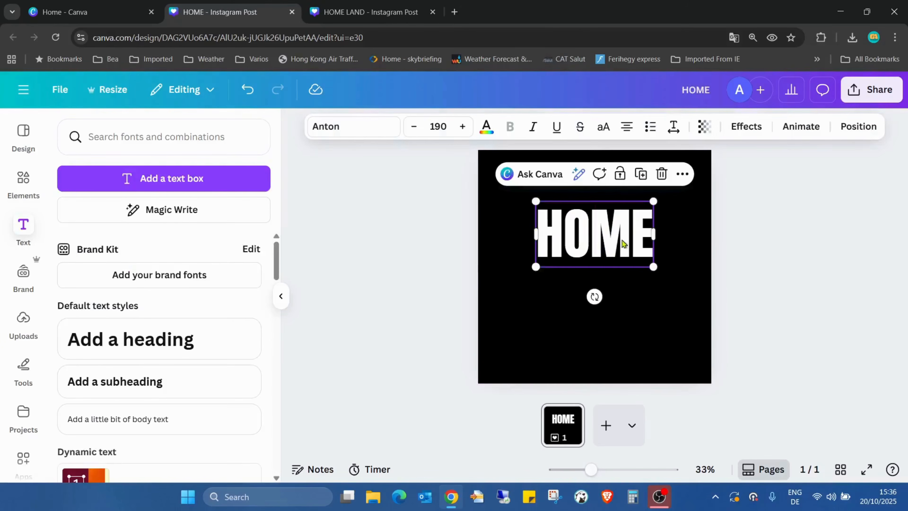
Duplicate the HOME text, place the copy beneath the original and change its wording to "LAND".
left_click(644, 177)
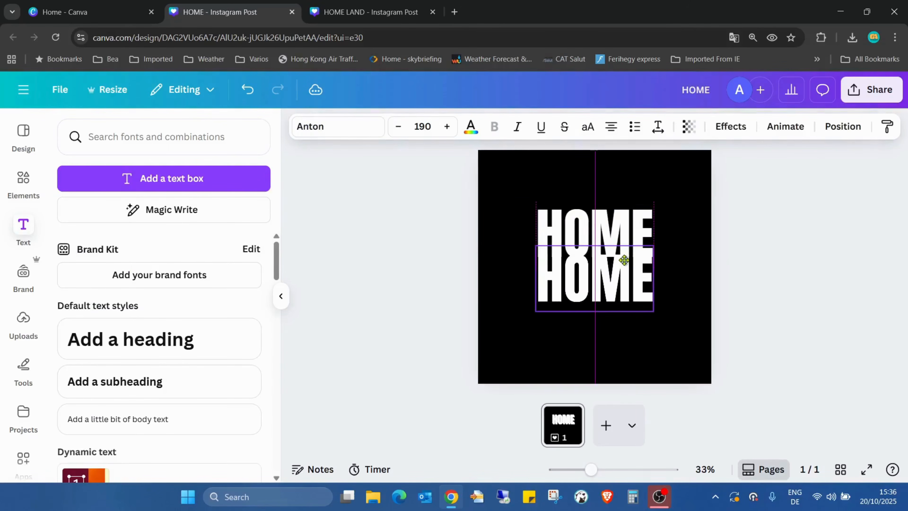
double_click(626, 276)
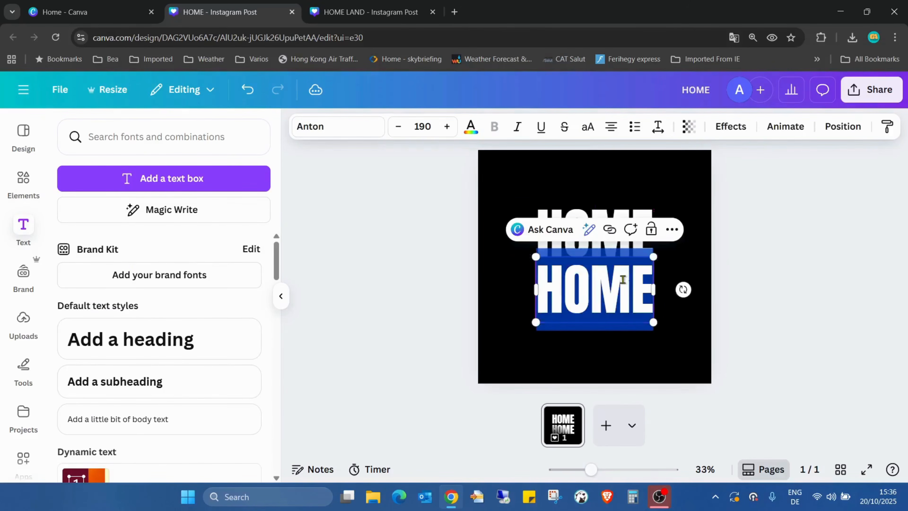
type("LAND")
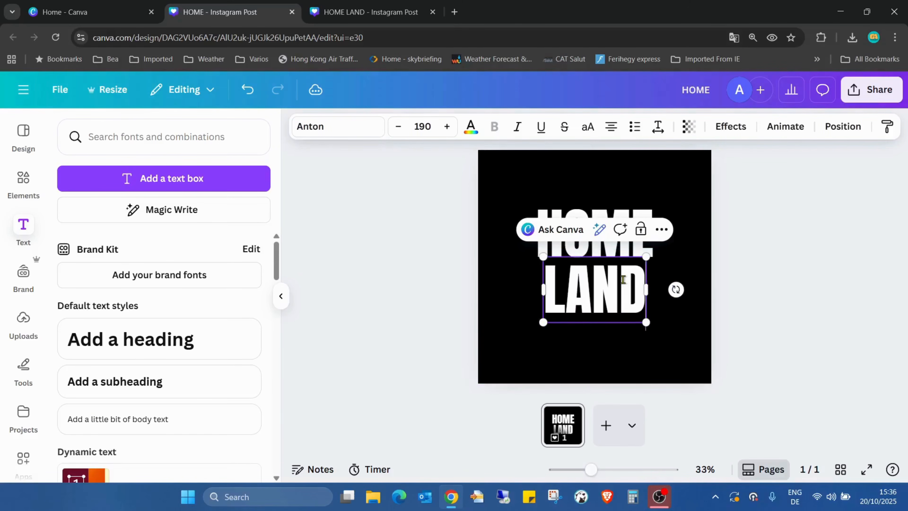
Enlarge LAND to match the width of HOME and align it directly underneath.
left_click(680, 180)
left_click(612, 278)
left_click_drag(612, 278, 653, 246)
left_click_drag(627, 283, 627, 285)
left_click(771, 212)
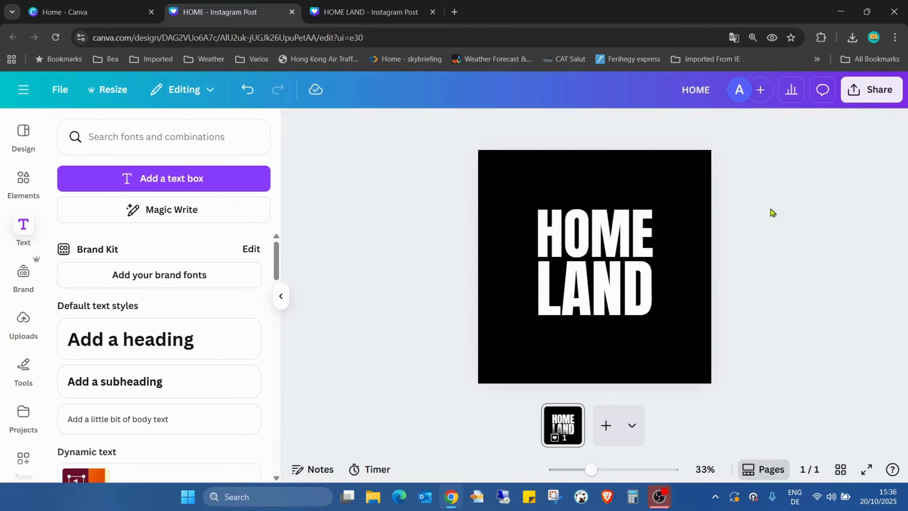
Select both words, enlarge them slightly together and centre them on the page.
left_click_drag(509, 185, 690, 358)
left_click_drag(655, 325, 666, 338)
left_click_drag(645, 301, 646, 303)
left_click(744, 258)
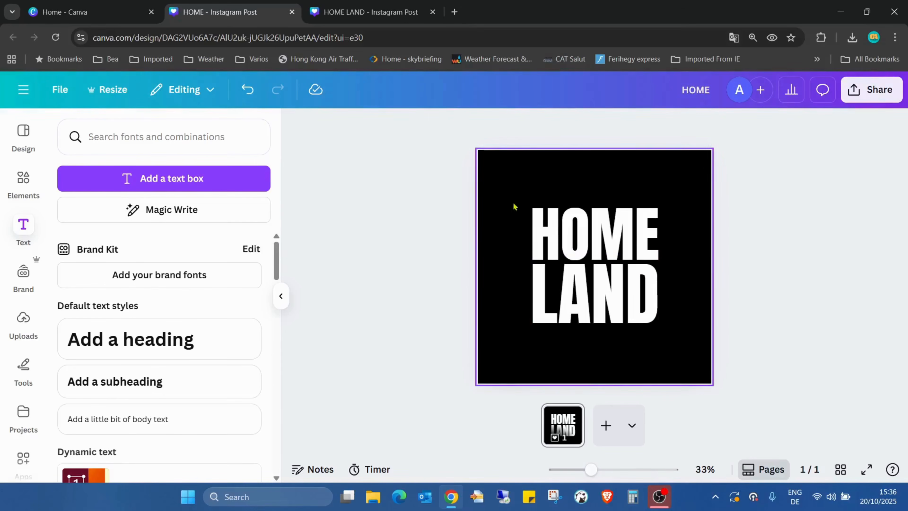
Rotate HOME and LAND together counterclockwise to about -41° so they run diagonally upward.
left_click(694, 360)
left_click_drag(690, 266, 804, 108)
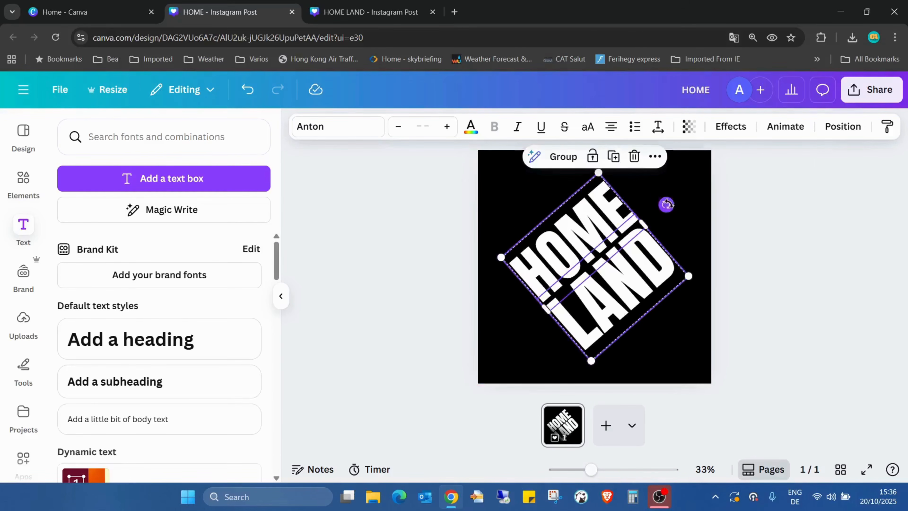
key("Escape")
Set the rotation of both selected words to exactly -45°.
left_click_drag(485, 212, 703, 336)
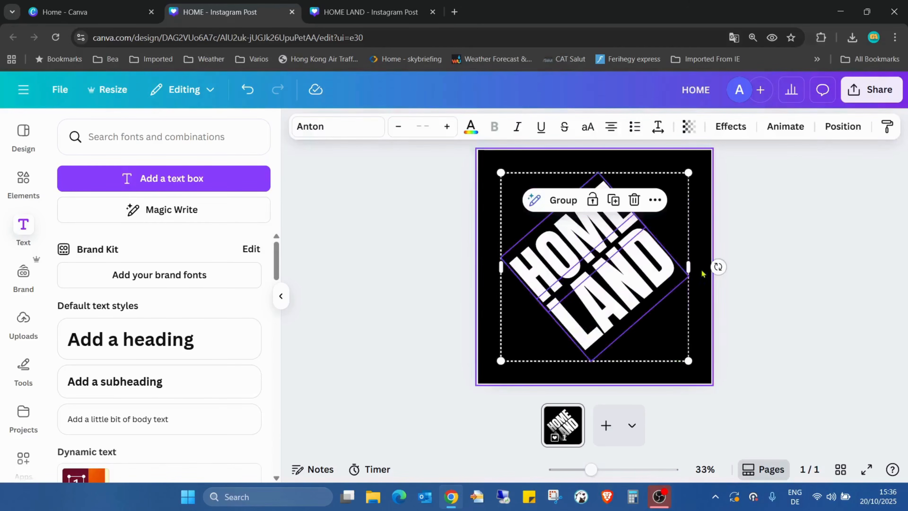
left_click(847, 129)
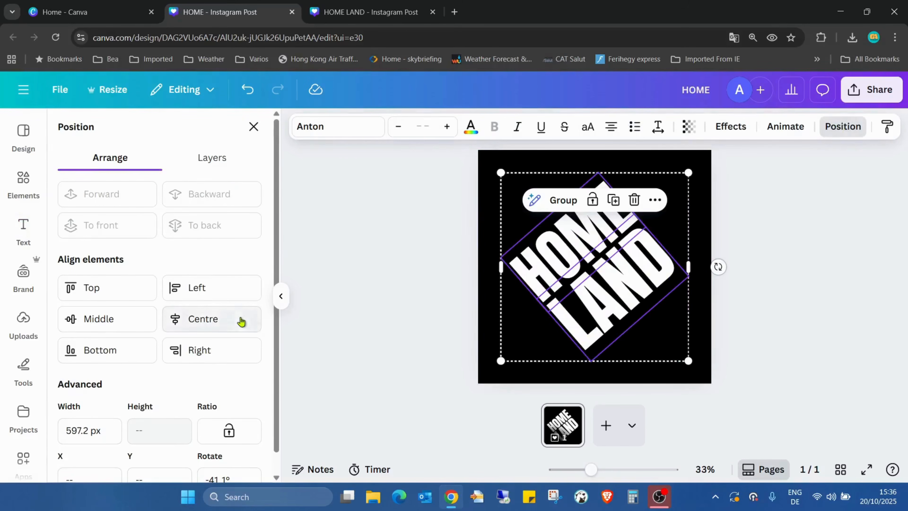
scroll(247, 319, "down", 1)
left_click(227, 459)
type("-4")
key("Return")
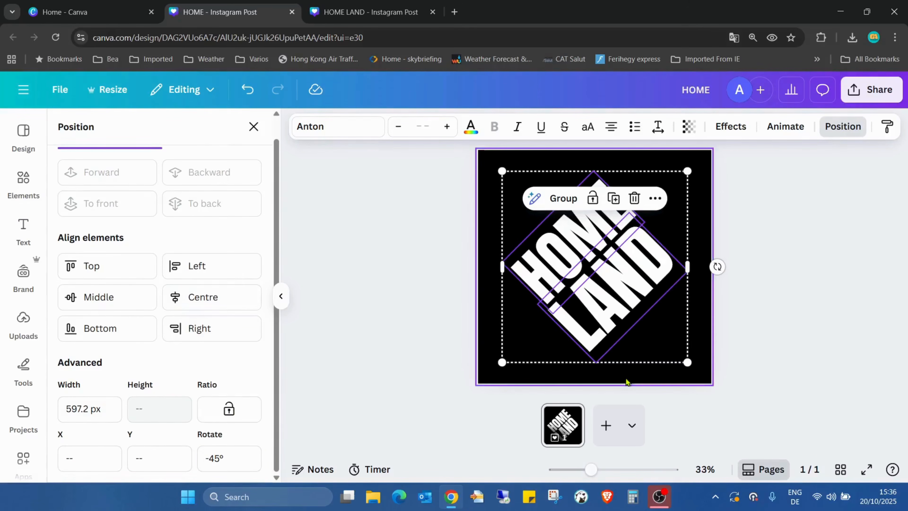
left_click(720, 303)
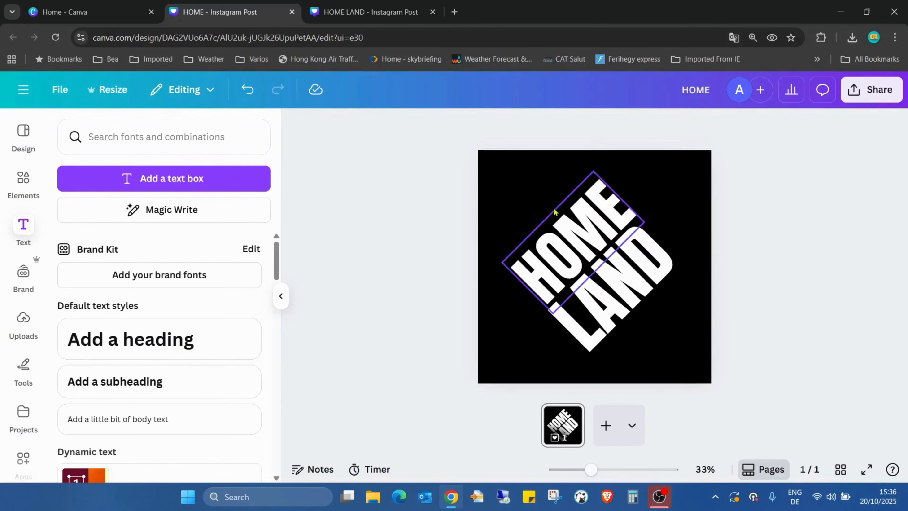
Move both words slightly to the right, and undo this move together with the last rotation change.
left_click_drag(490, 187, 709, 358)
mouse_move(686, 176)
left_mouse_down()
mouse_move(717, 159)
mouse_move(659, 171)
mouse_move(694, 181)
mouse_move(694, 172)
left_mouse_up()
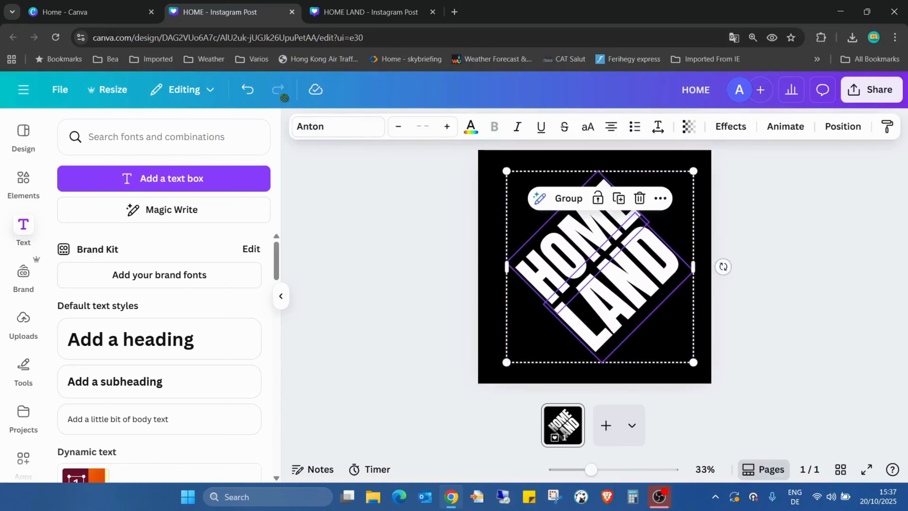
left_click(249, 91)
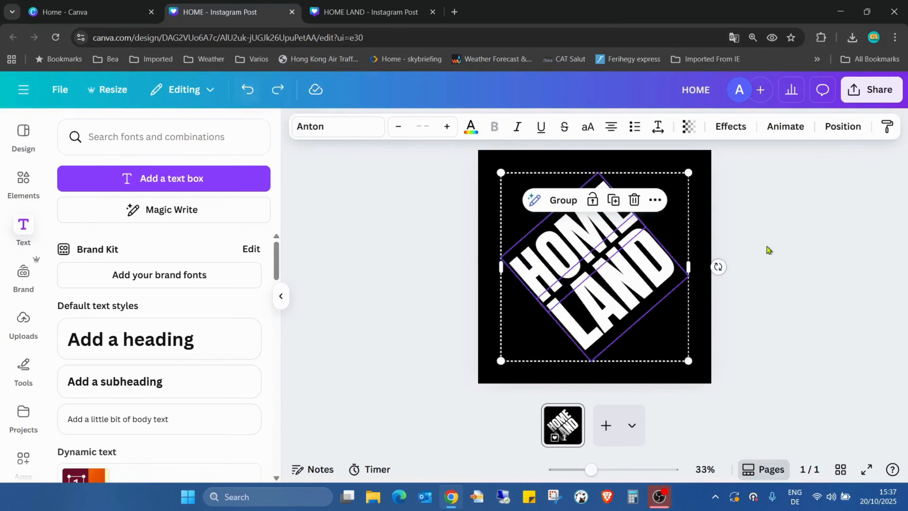
left_click(789, 250)
Select HOME and LAND together again and set their rotation to -45°.
left_click_drag(505, 196, 694, 361)
left_click(832, 132)
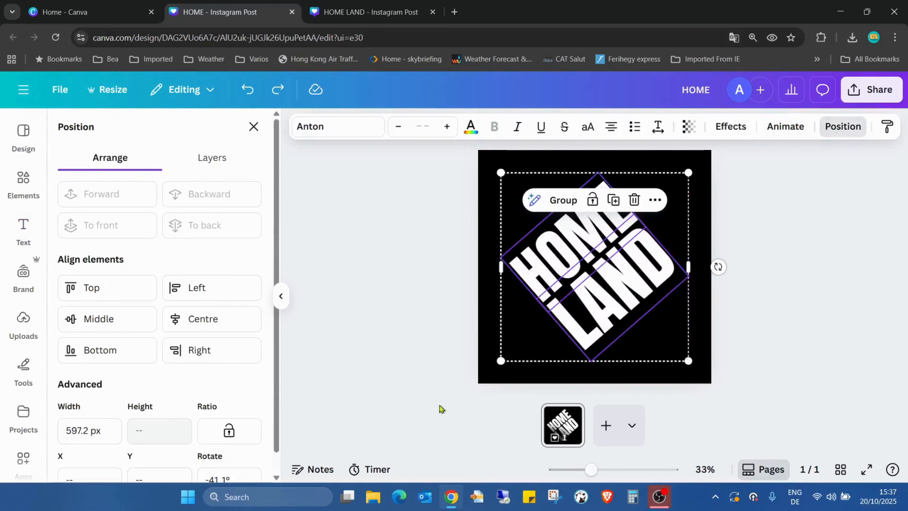
scroll(133, 405, "down", 1)
left_click(229, 460)
key("BackSpace")
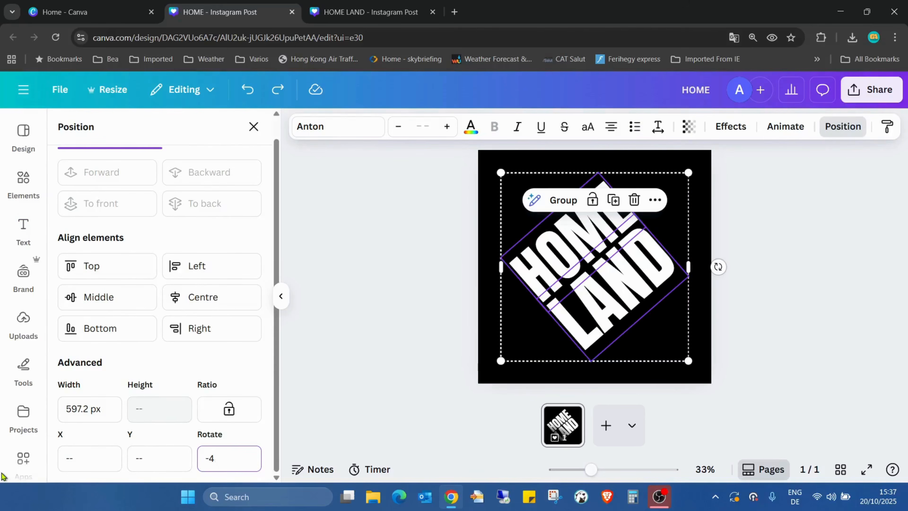
type("-45")
key("Return")
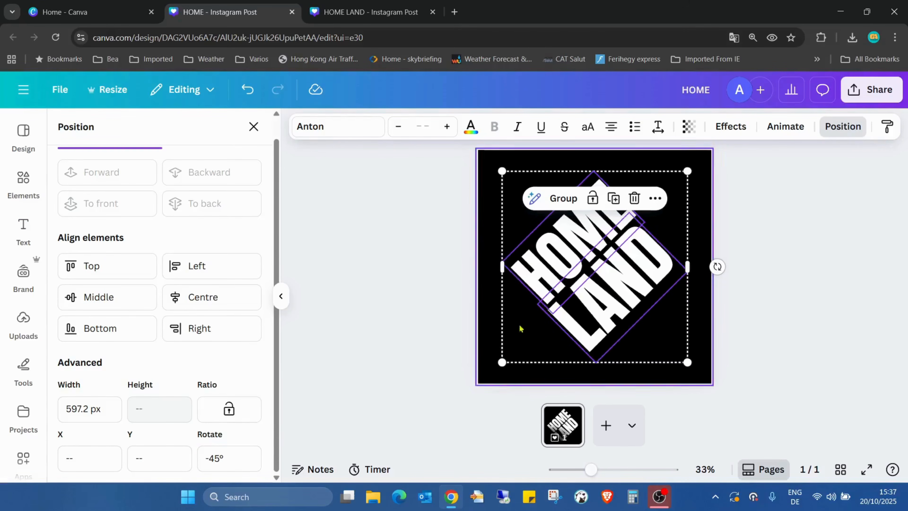
left_click(875, 269)
Scale both tilted words up to fill most of the page, keeping a margin, and centre them.
left_click_drag(497, 189, 712, 362)
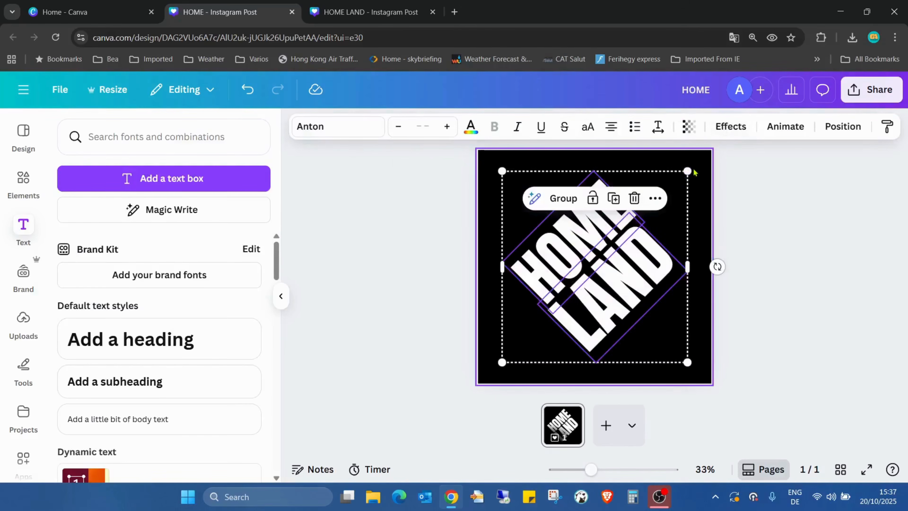
left_click_drag(687, 171, 760, 148)
left_click_drag(662, 236, 633, 231)
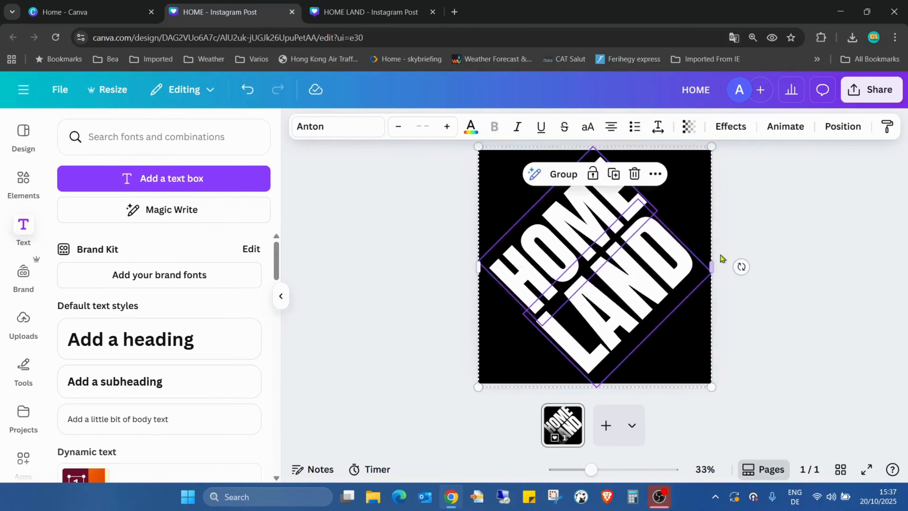
left_click_drag(712, 147, 691, 168)
left_click_drag(666, 205, 667, 233)
left_click(804, 232)
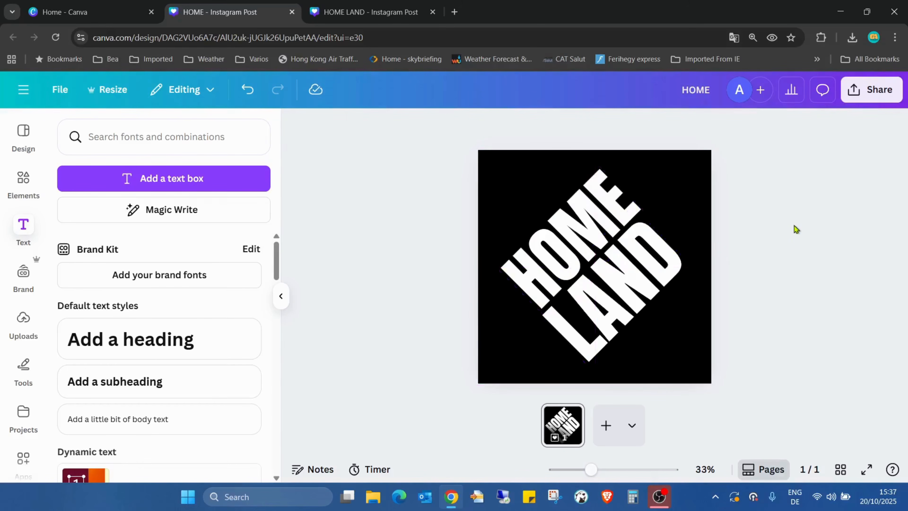
Move LAND slightly closer to HOME so the two tilted words line up with a narrow gap.
left_click(669, 256)
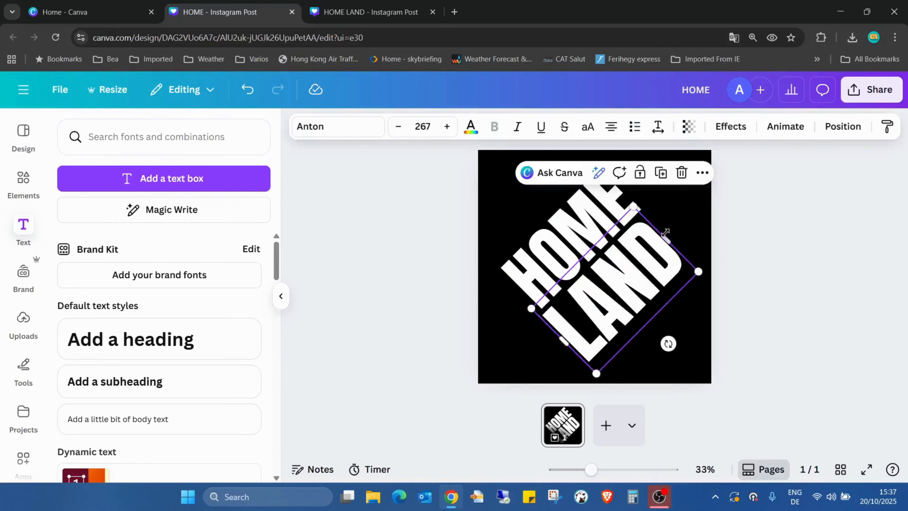
left_click(583, 204)
left_click_drag(641, 298, 642, 293)
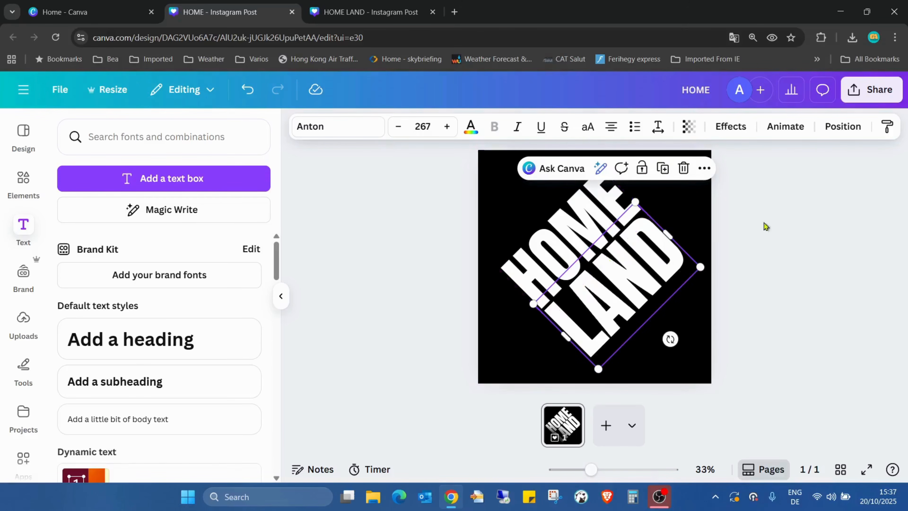
left_click(829, 218)
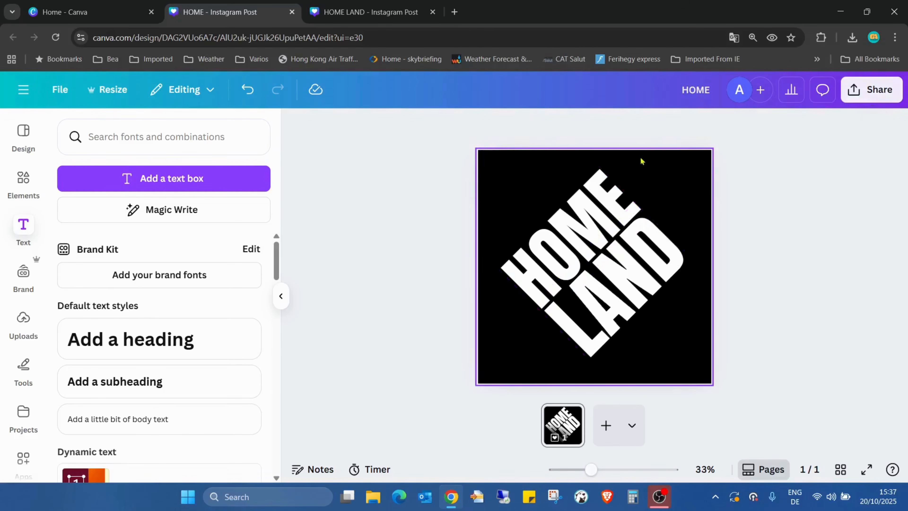
Scale HOME and LAND down slightly together and centre the pair on the page.
left_click_drag(522, 170, 685, 356)
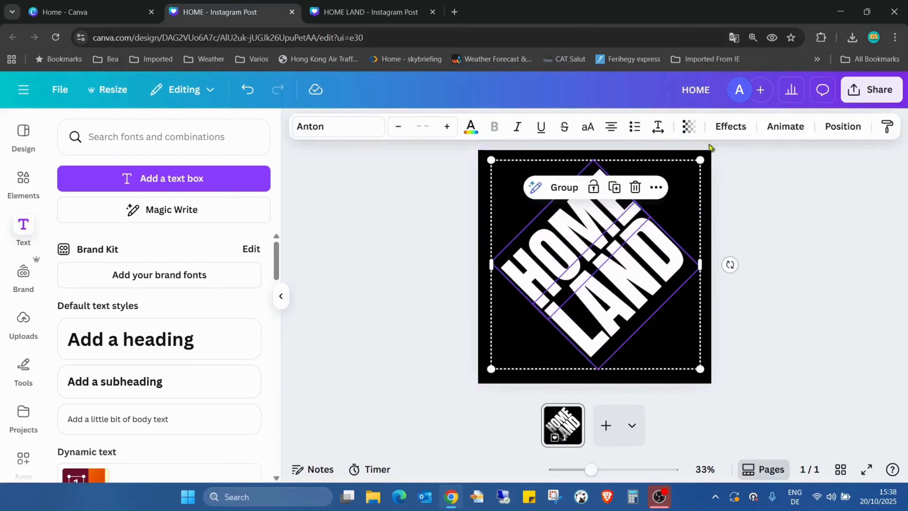
left_click_drag(701, 162, 684, 179)
mouse_move(572, 252)
left_mouse_down()
mouse_move(578, 237)
mouse_move(591, 245)
mouse_move(578, 243)
left_mouse_up()
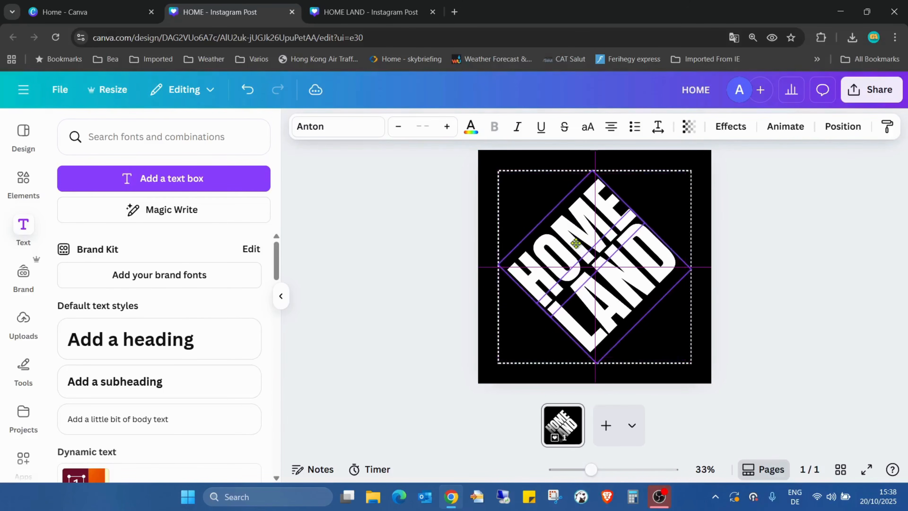
left_click(852, 217)
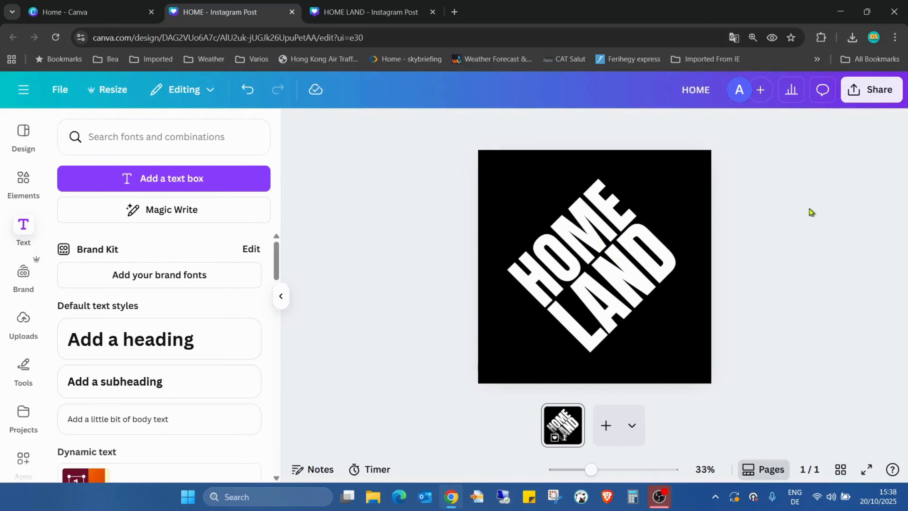
Download the HOME LAND design as a PNG at size 3.125 (3375 × 3375 px).
left_click(851, 98)
left_click(672, 357)
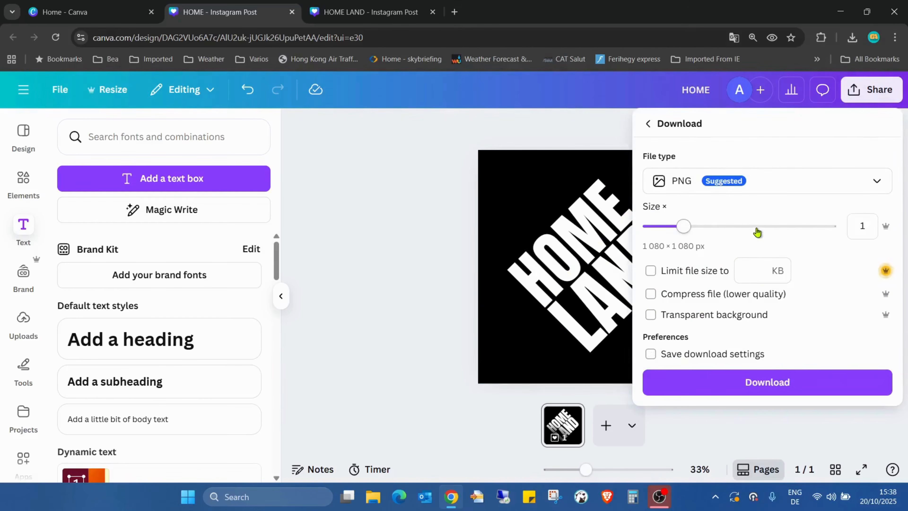
left_click_drag(684, 226, 906, 236)
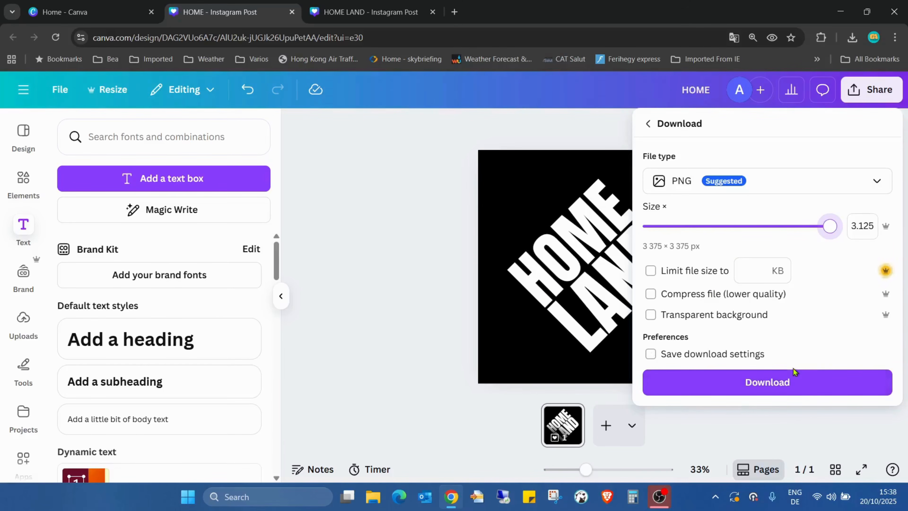
left_click(795, 382)
Add a second page, fill it with the downloaded PNG and lay a duplicate of the image exactly over it.
left_click(607, 426)
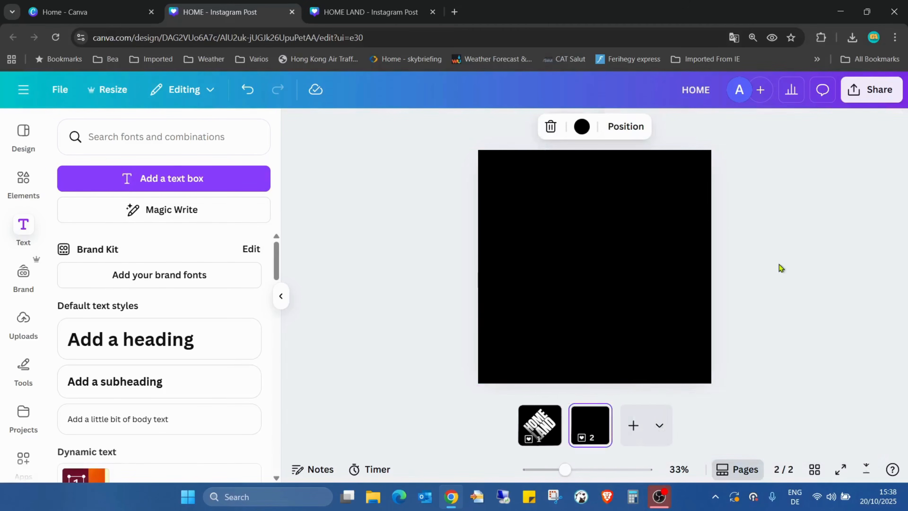
left_click_drag(781, 80, 552, 175)
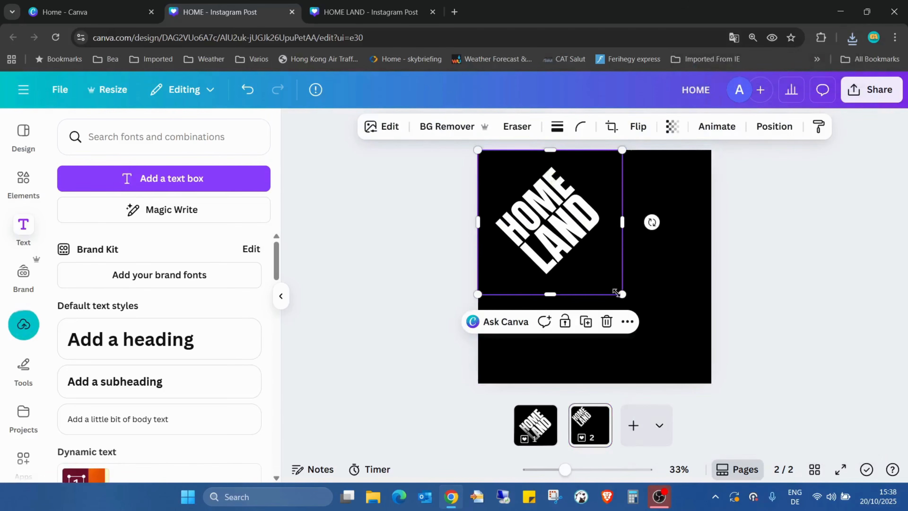
left_click_drag(622, 294, 717, 380)
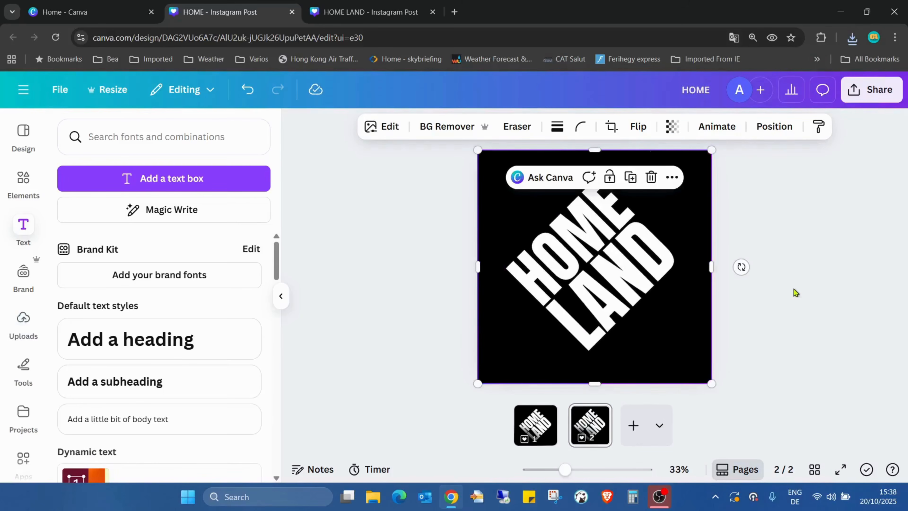
left_click(683, 215)
left_click_drag(643, 242, 639, 246)
Apply the Fuchsia duotone to the upper copy of the image and remove its background.
left_click(372, 127)
scroll(139, 286, "down", 5)
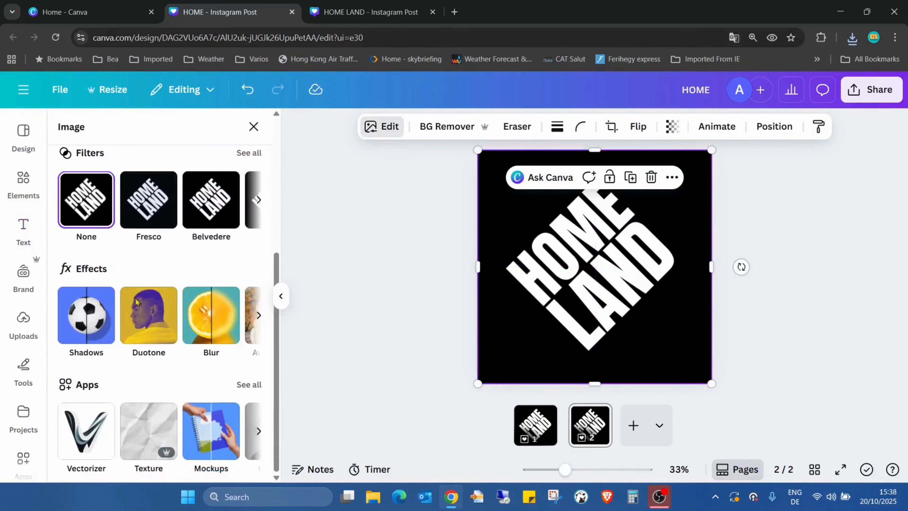
left_click(153, 312)
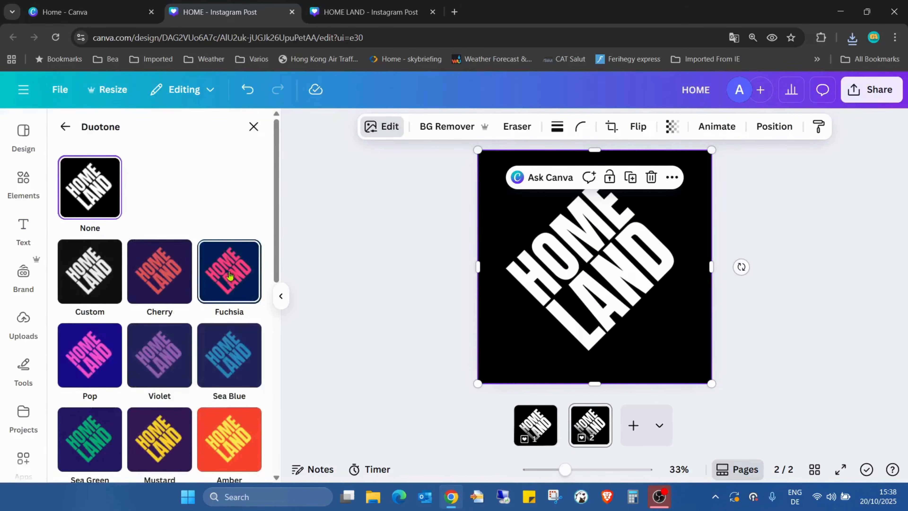
left_click(230, 275)
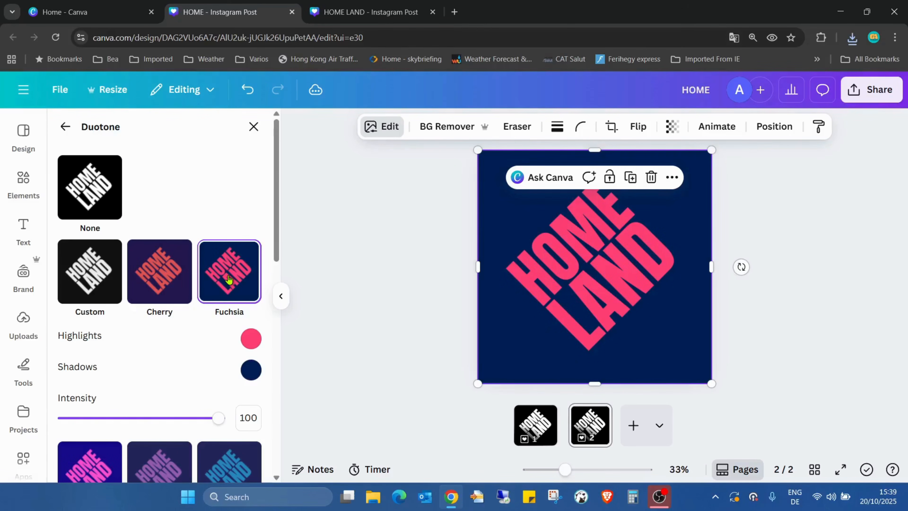
left_click(448, 129)
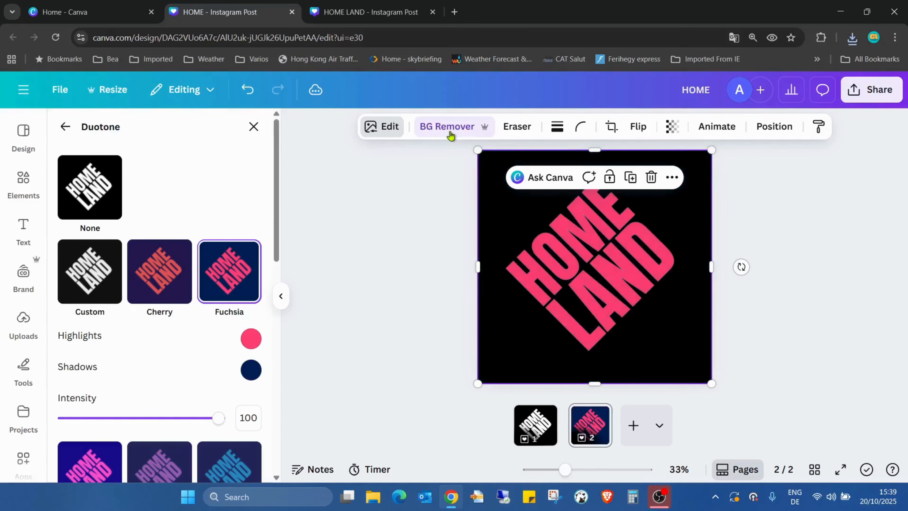
Change the duotone's highlight colour to a deeper crimson red.
scroll(228, 308, "down", 3)
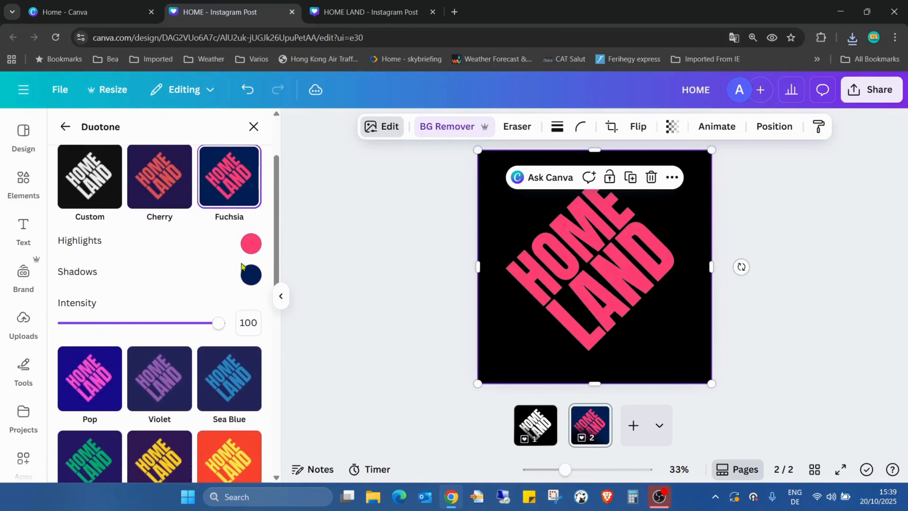
left_click(251, 250)
left_click_drag(399, 274, 425, 277)
left_click(221, 236)
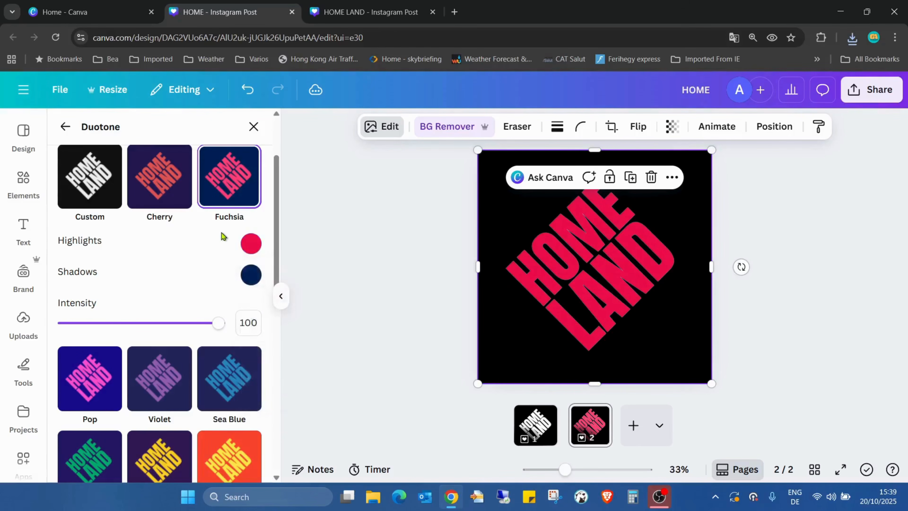
key("Escape")
left_click(792, 255)
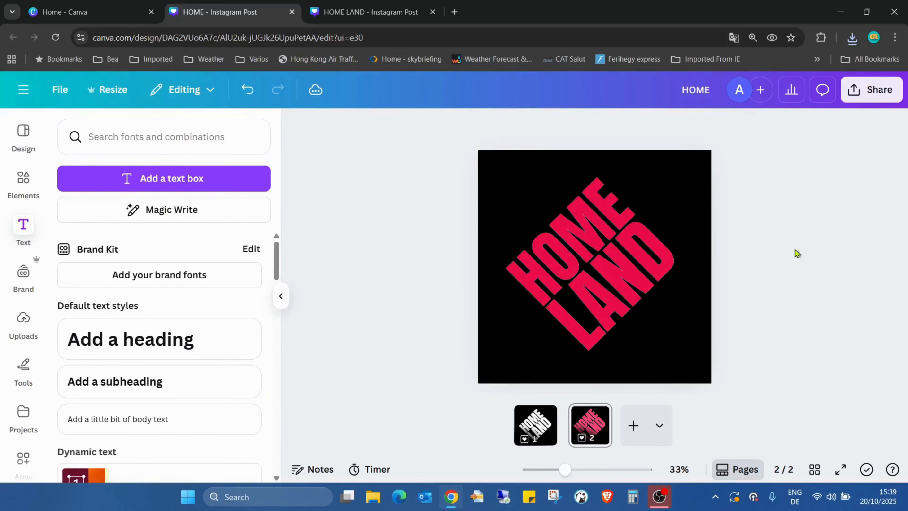
Crop the red copy from below and above to a horizontal band across the middle of the lettering.
left_click(650, 207)
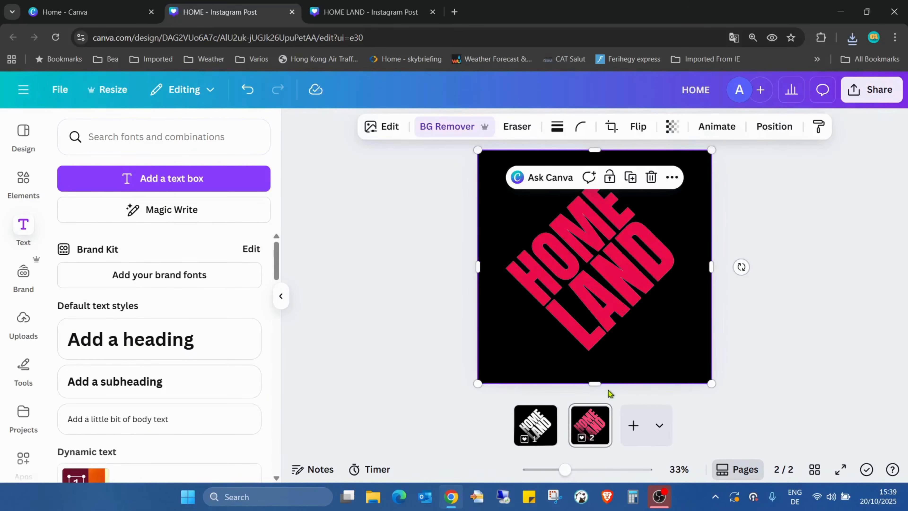
left_click_drag(607, 387, 618, 303)
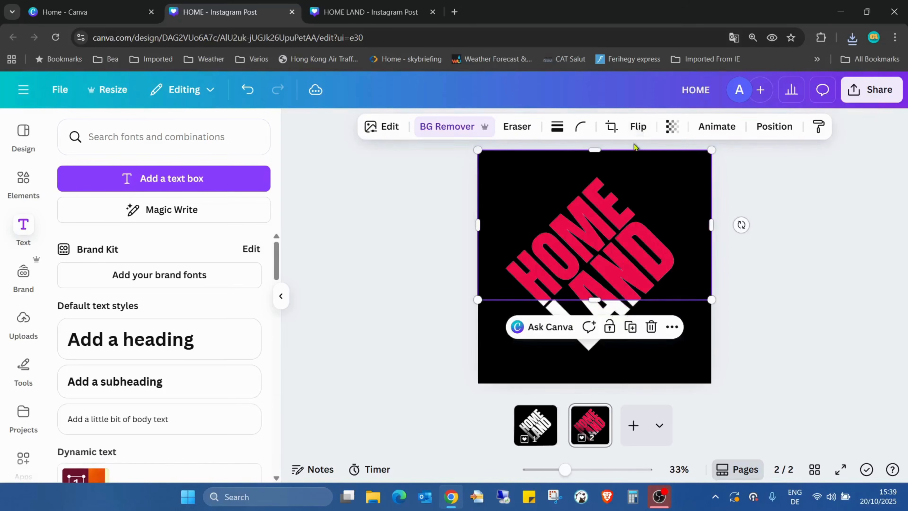
left_click_drag(631, 153, 636, 239)
left_click(745, 305)
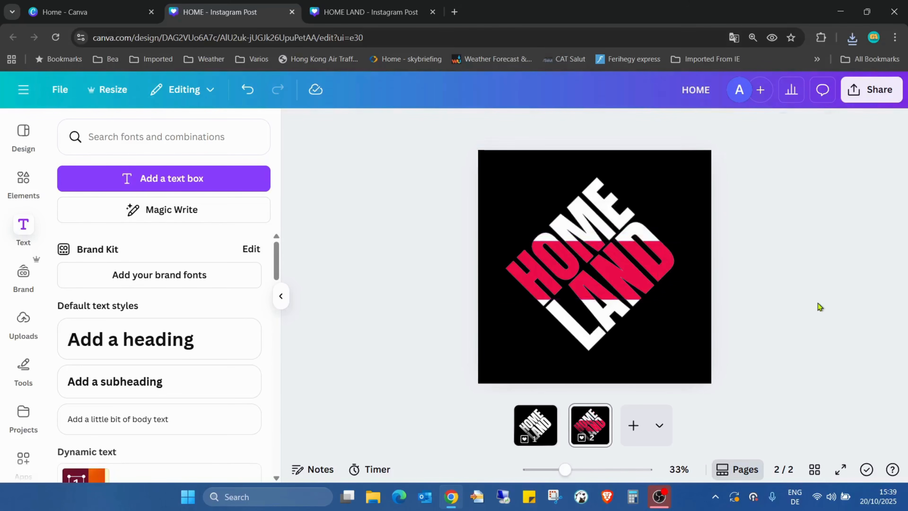
Try shifting the red band slightly upward over the white letters, and undo the move.
left_click(623, 291)
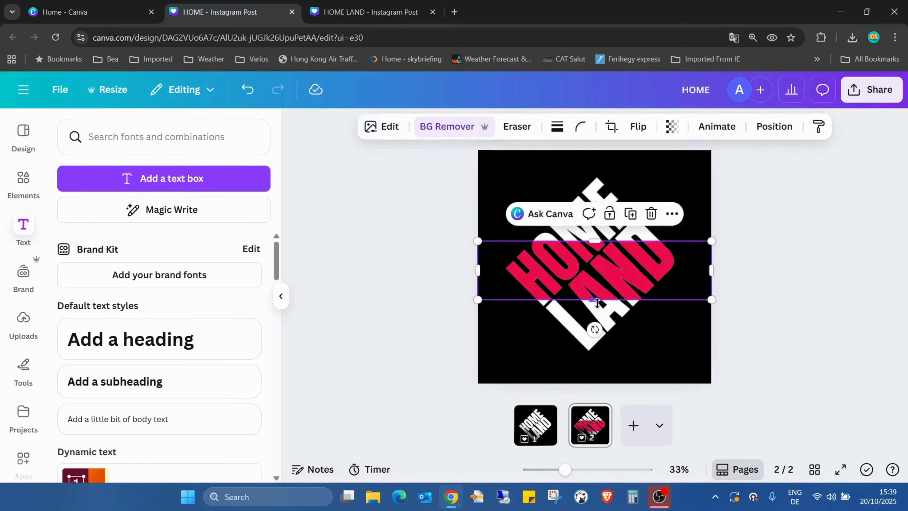
left_click_drag(608, 277, 650, 268)
left_click(247, 96)
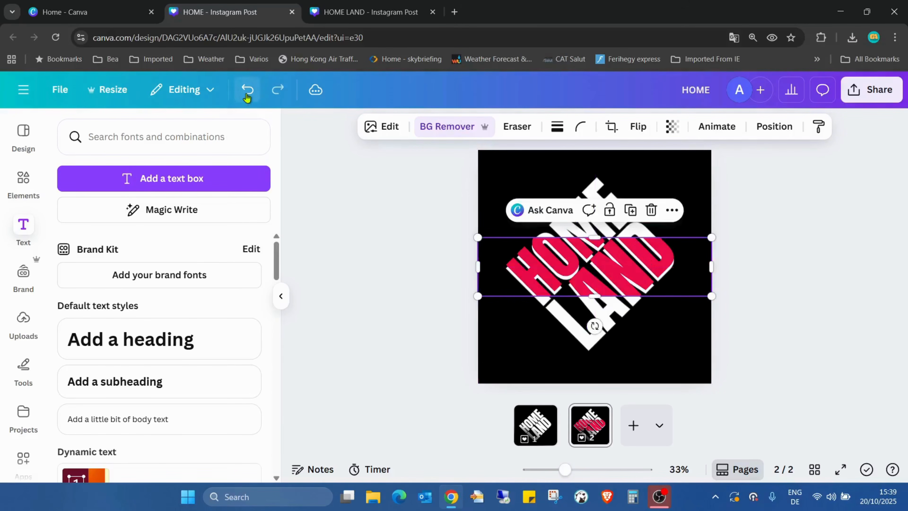
left_click(789, 255)
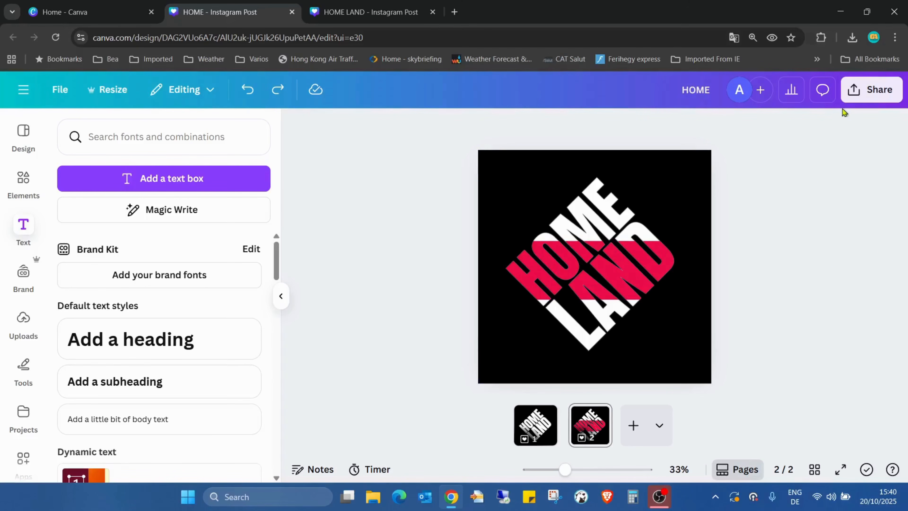
Download only page 2 as a PNG at size 3.125 (3375 × 3375 px).
left_click(869, 90)
left_click(683, 358)
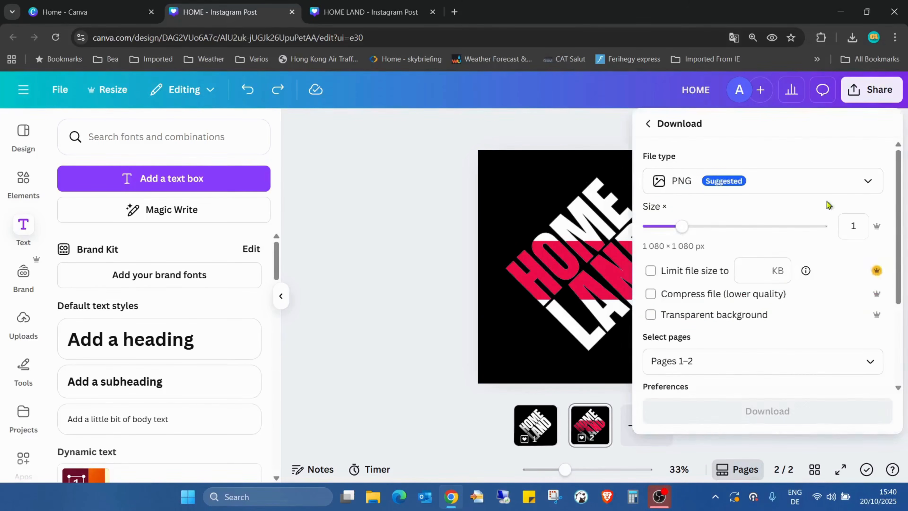
left_click_drag(694, 226, 822, 226)
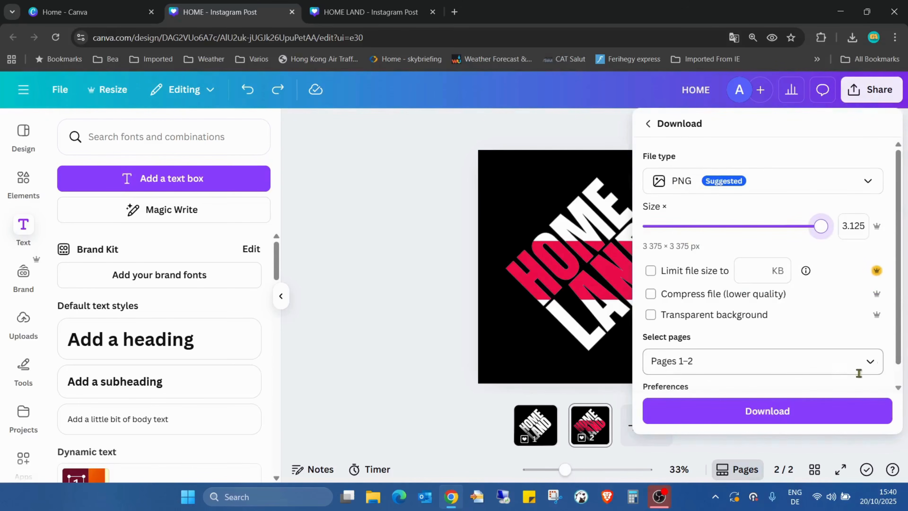
left_click(872, 362)
left_click(695, 215)
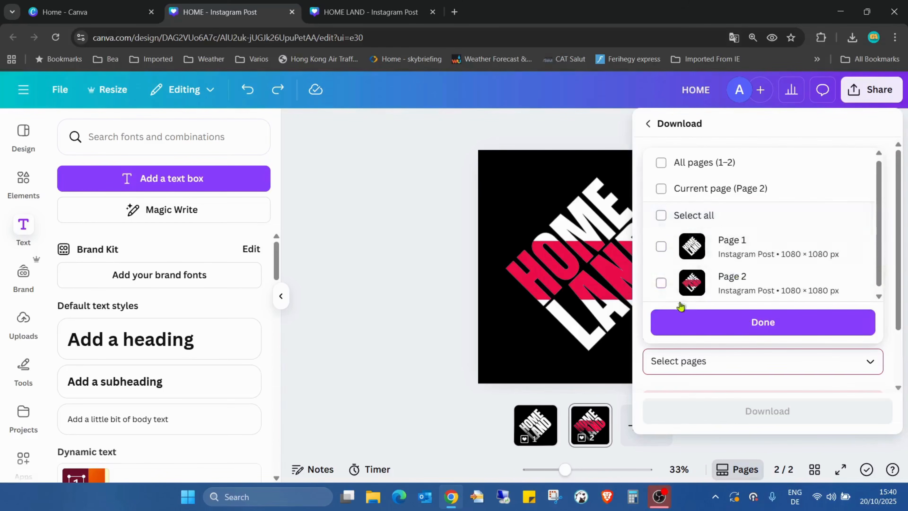
left_click(668, 283)
left_click(736, 324)
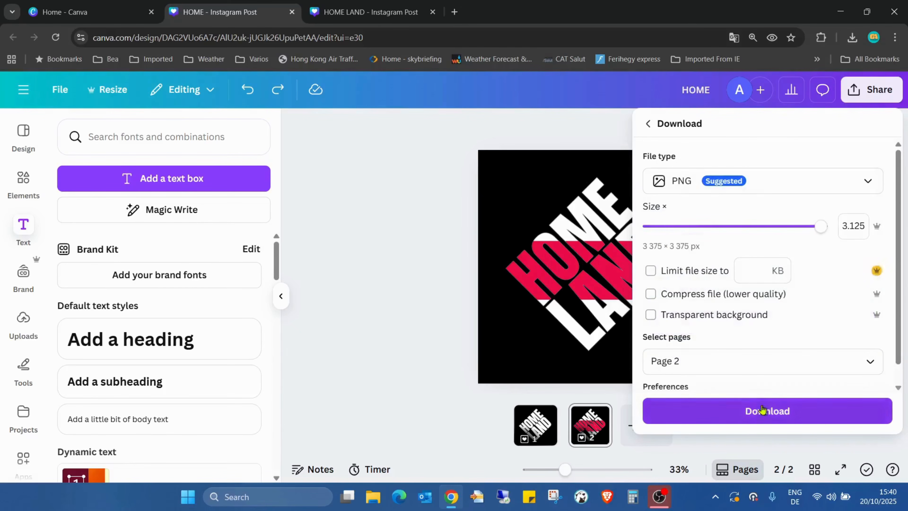
left_click(762, 410)
Add a third page and place the downloaded two-colour PNG in its centre.
left_click(632, 427)
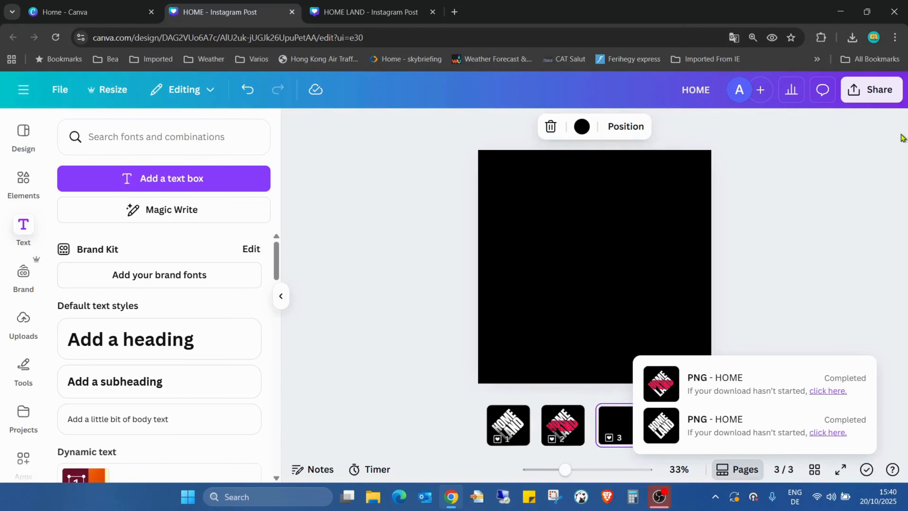
left_click_drag(765, 69, 610, 238)
left_click(647, 217)
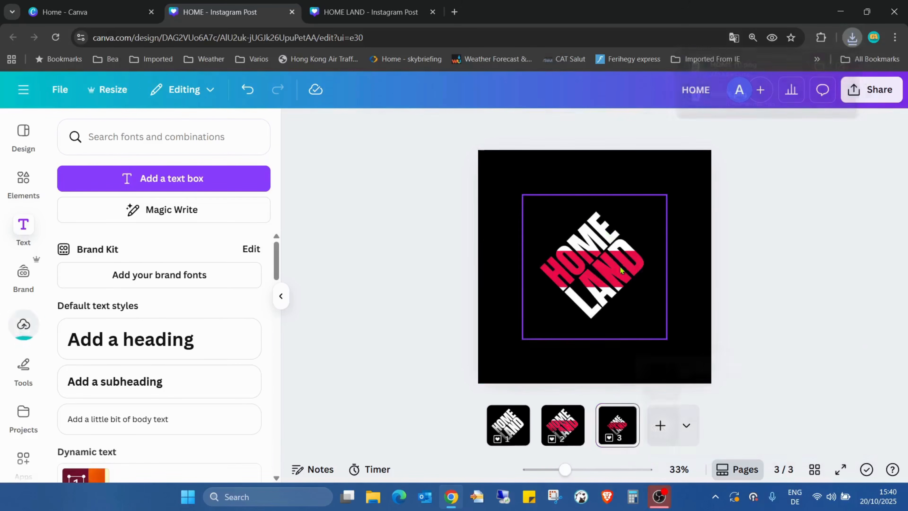
Open the full Apparel collection of mockups for the image on page 3.
left_click(645, 222)
left_click(381, 127)
scroll(236, 306, "down", 5)
left_click(202, 436)
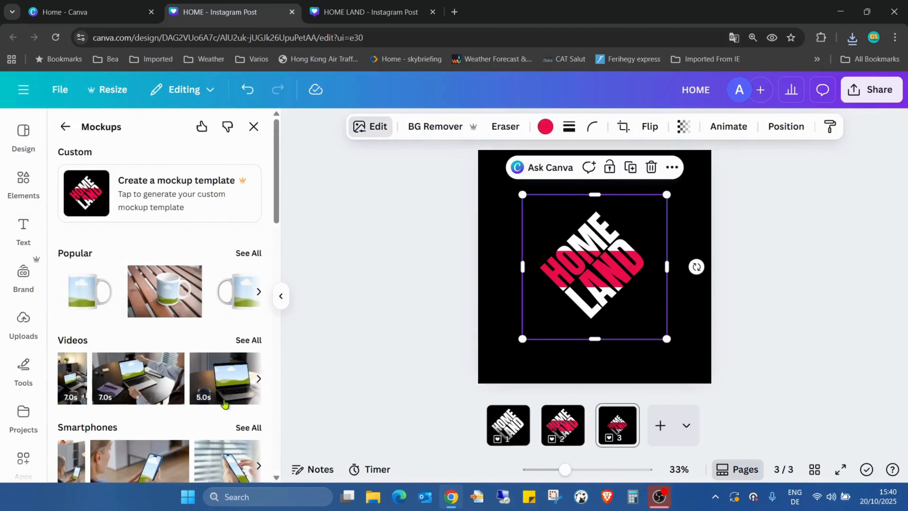
scroll(211, 254, "down", 7)
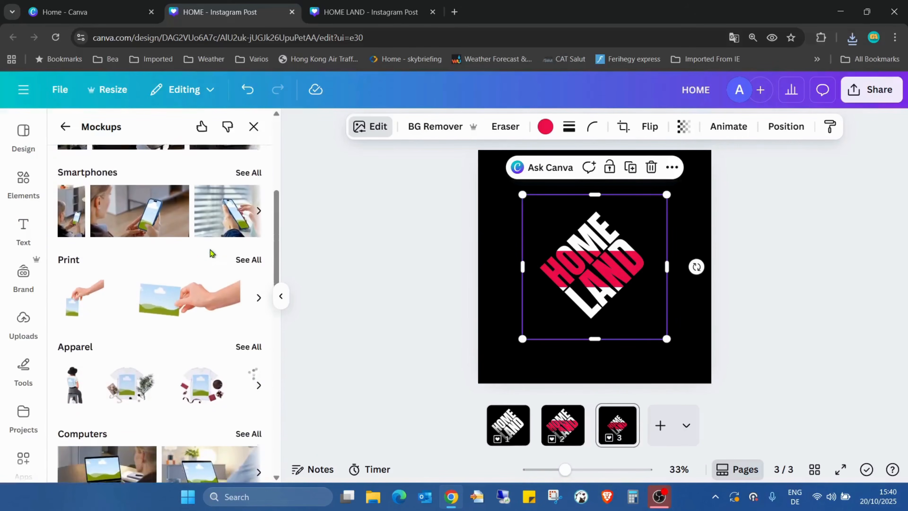
scroll(211, 253, "down", 2)
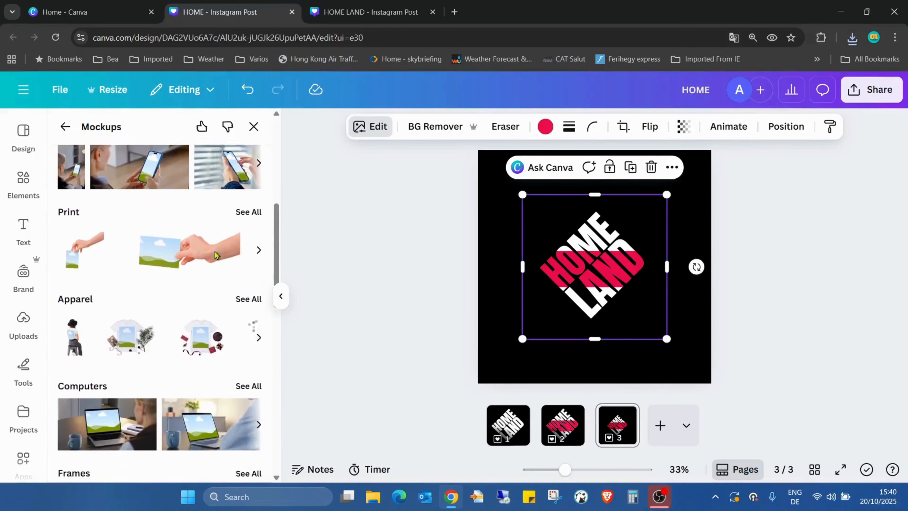
left_click(243, 297)
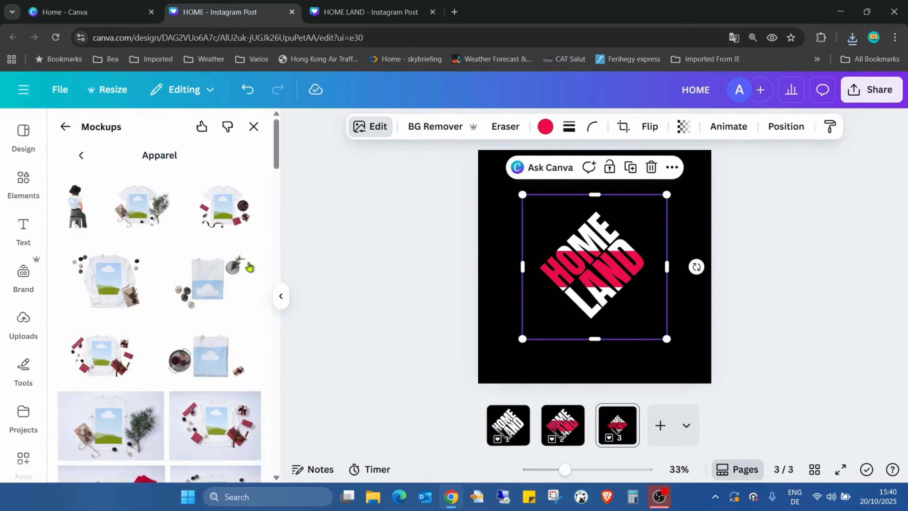
Apply the two-colour image to the mockup of a bearded man in a white hoodie beside a brick building.
scroll(250, 243, "down", 10)
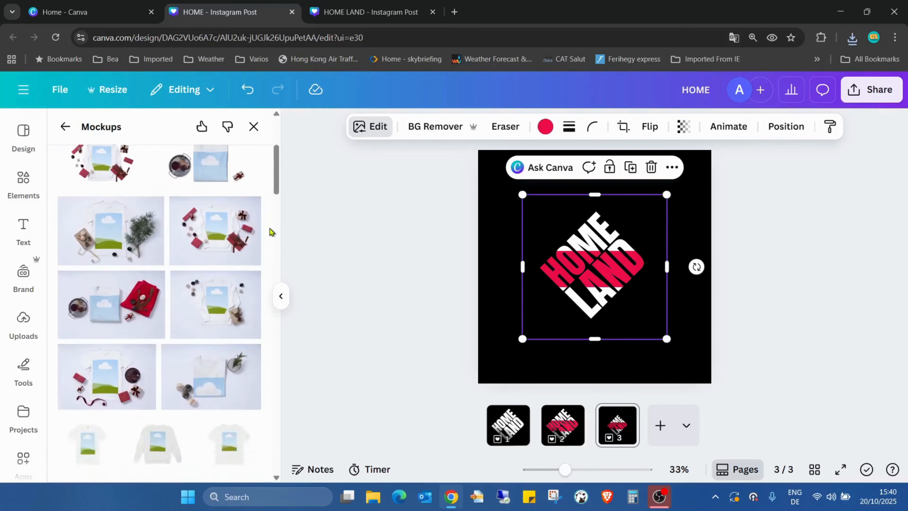
scroll(251, 232, "down", 10)
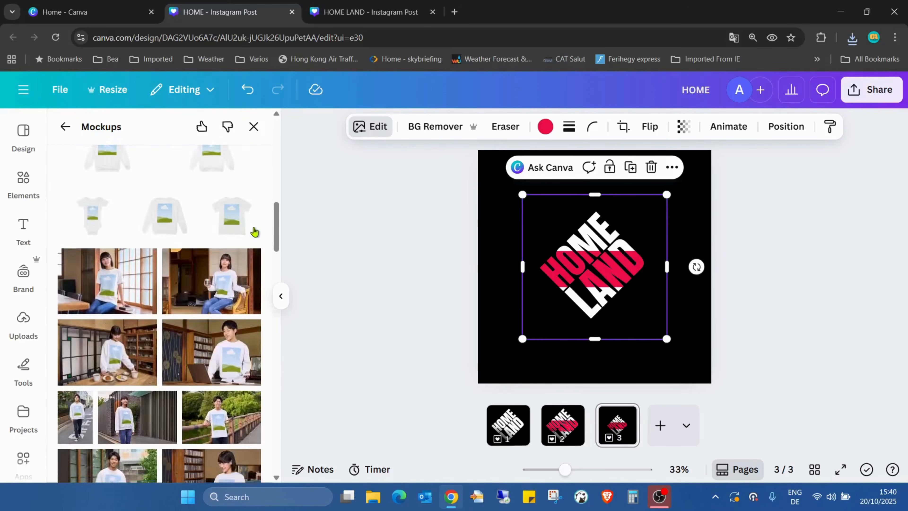
scroll(233, 231, "down", 4)
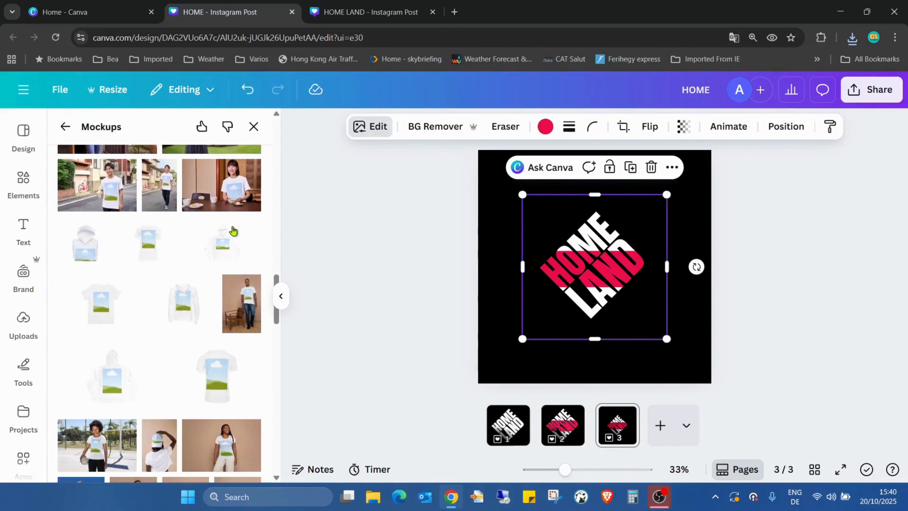
scroll(222, 247, "down", 4)
scroll(236, 236, "down", 3)
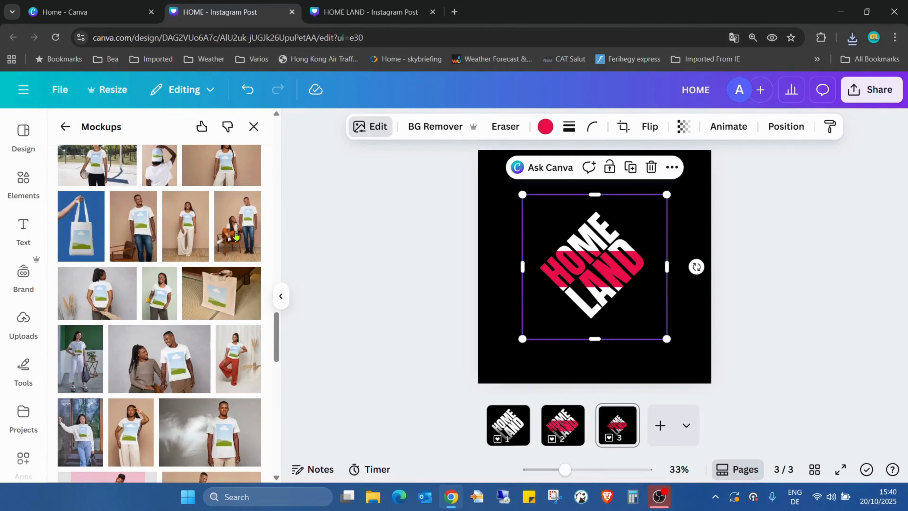
scroll(236, 235, "down", 4)
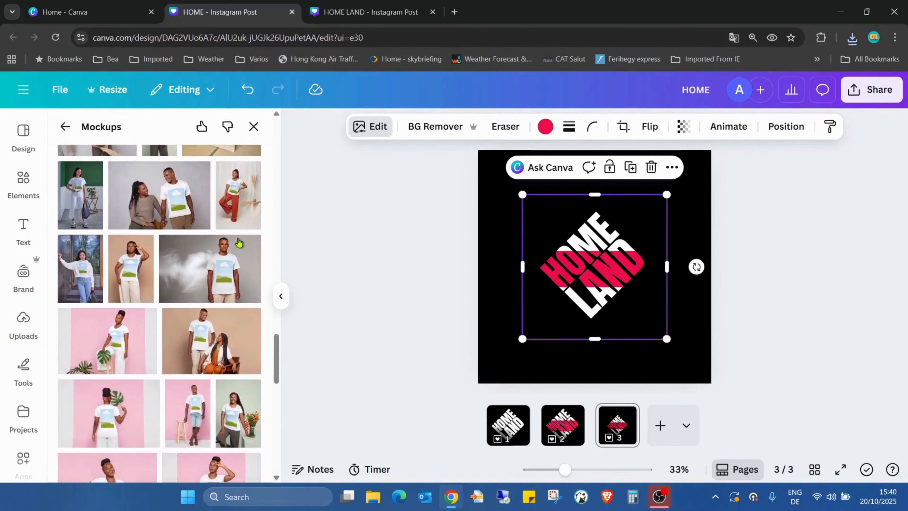
scroll(238, 242, "down", 6)
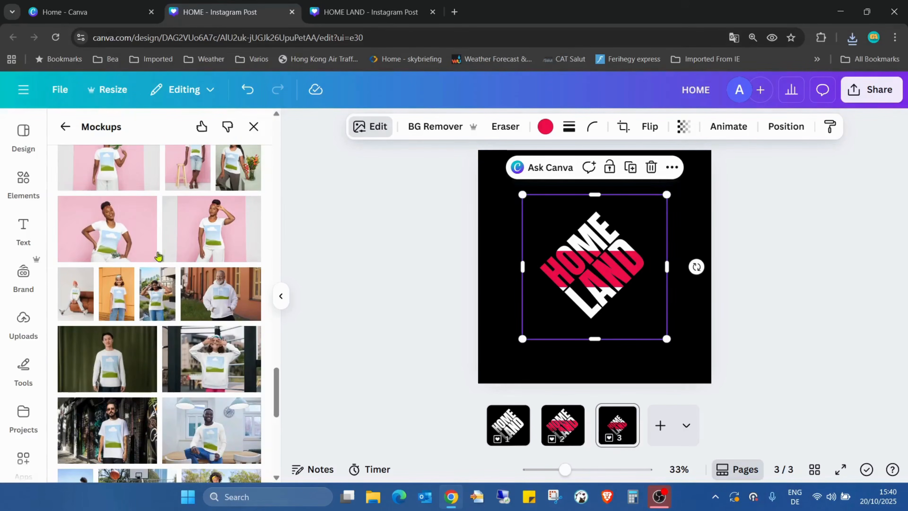
left_click(218, 302)
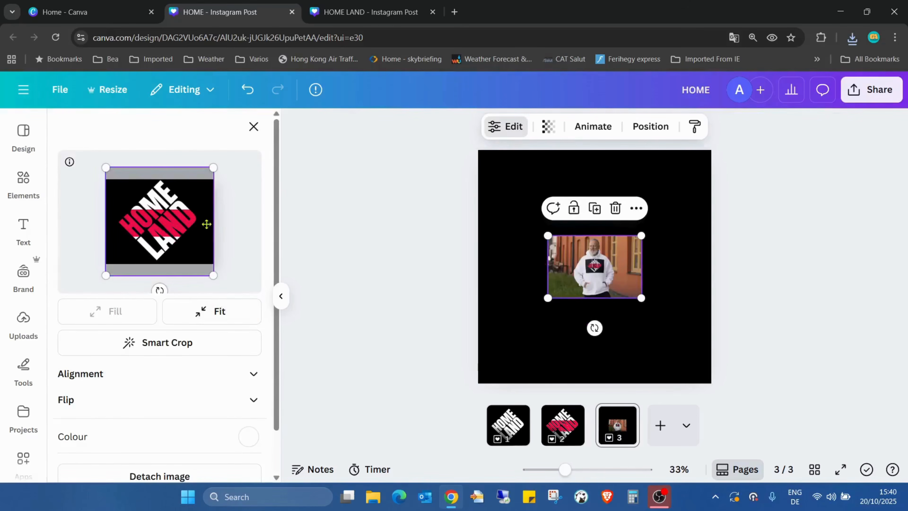
Nudge the design inside the hoodie mockup's print area, set the hoodie colour to black and apply the changes.
left_click_drag(179, 220, 179, 217)
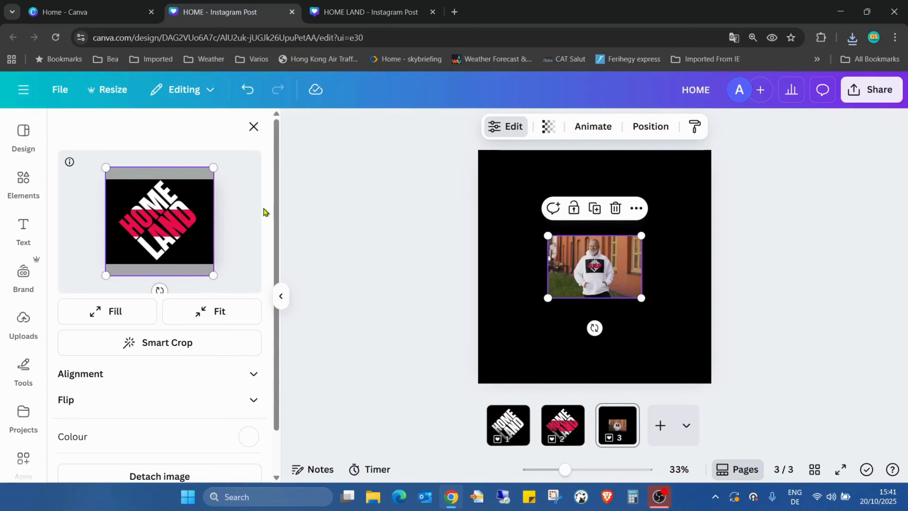
scroll(265, 211, "down", 2)
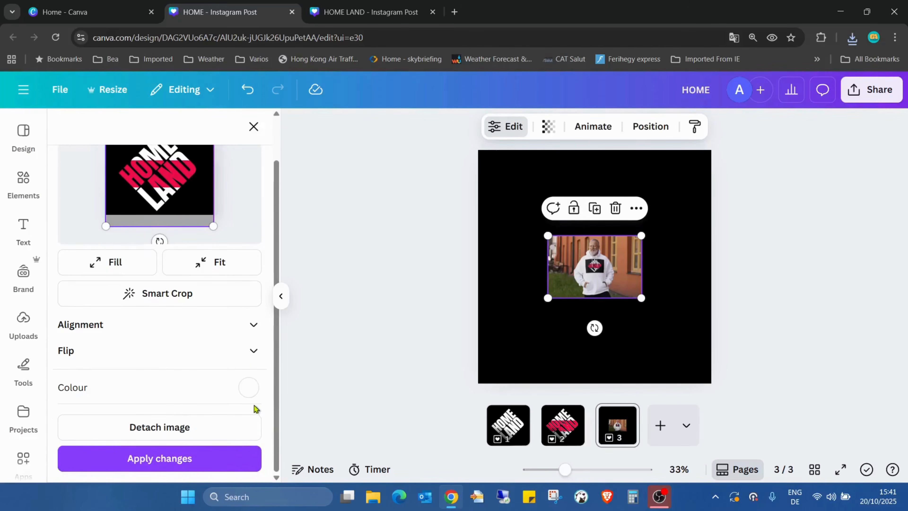
left_click(250, 388)
left_click(95, 326)
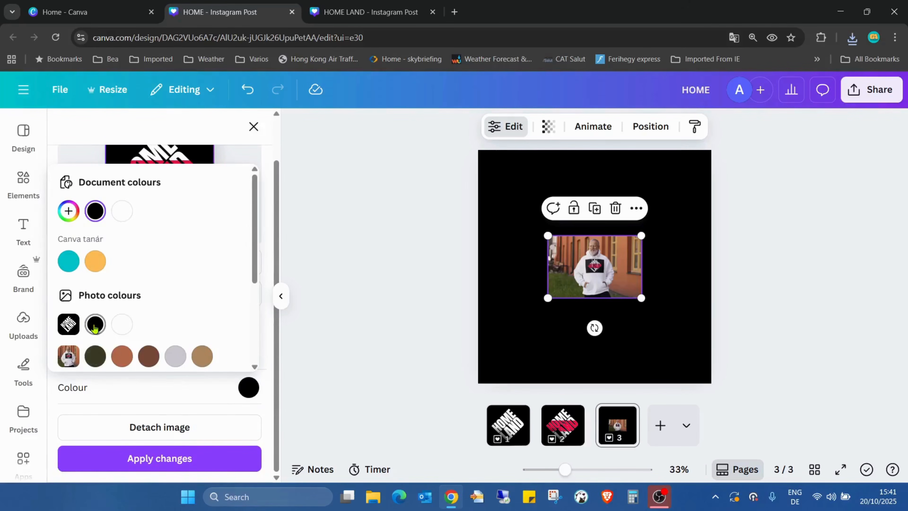
left_click(158, 458)
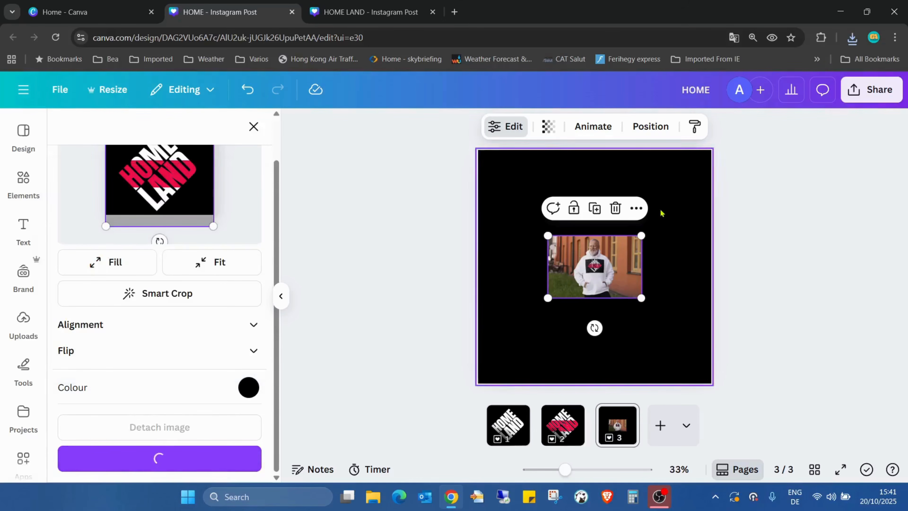
Enlarge and reposition the hoodie mockup so that it covers all of page 3.
left_click_drag(603, 254, 534, 168)
left_click_drag(572, 212, 896, 487)
left_click_drag(706, 280, 622, 278)
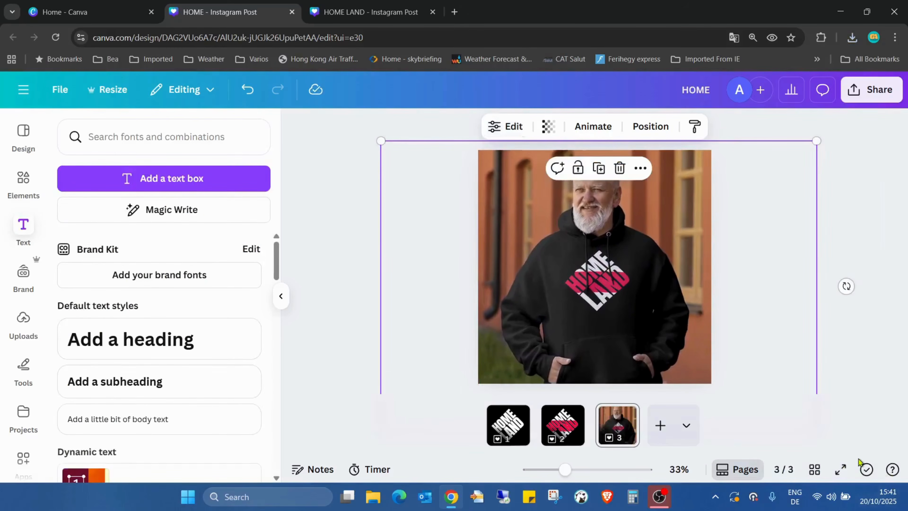
Preview page 3 in full screen, and delete the hoodie mockup from the page.
left_click(841, 469)
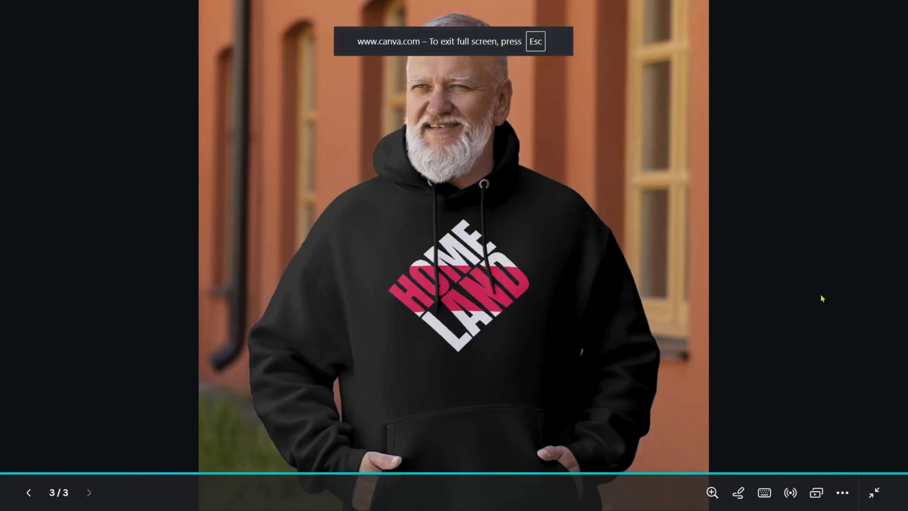
key("Escape")
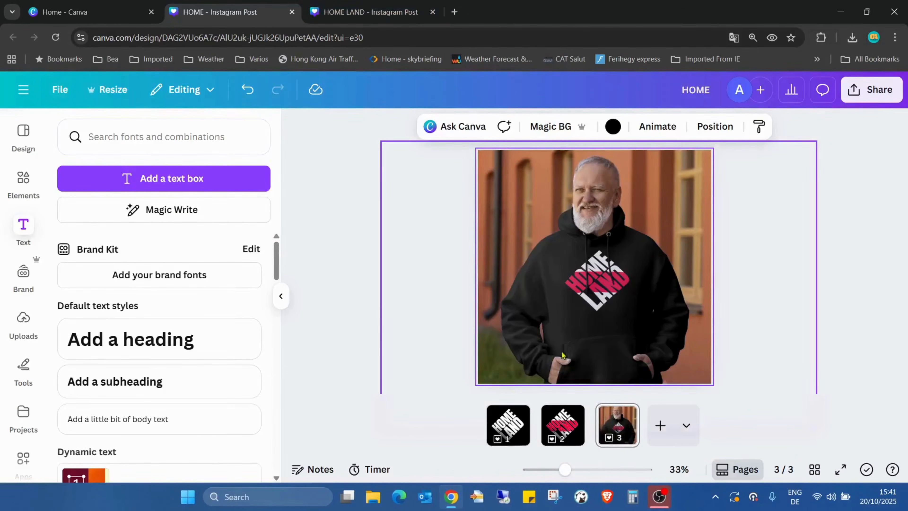
left_click(617, 207)
key("Delete")
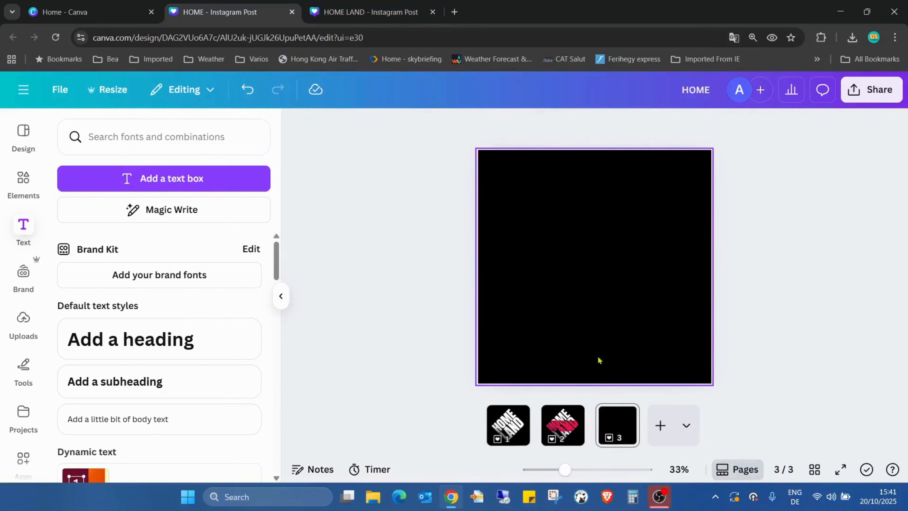
Go to page 2 and search the elements for "shadow".
left_click(563, 426)
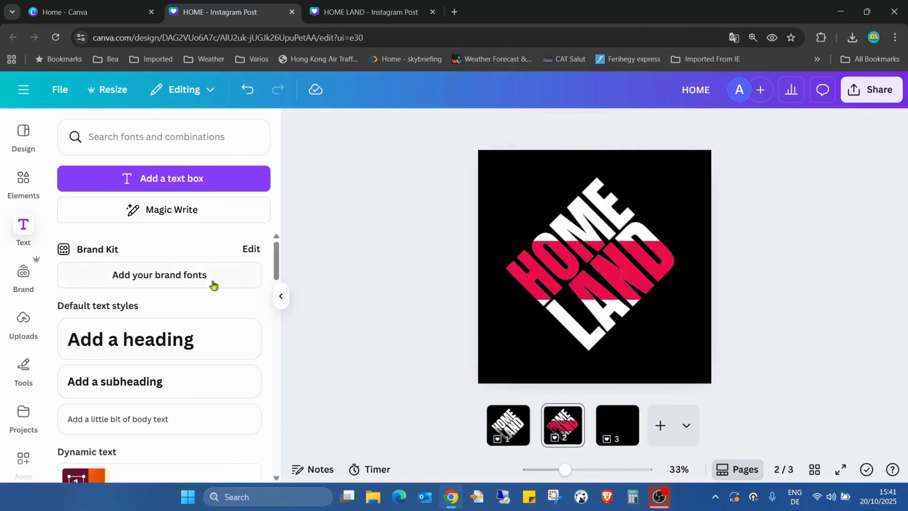
left_click(33, 197)
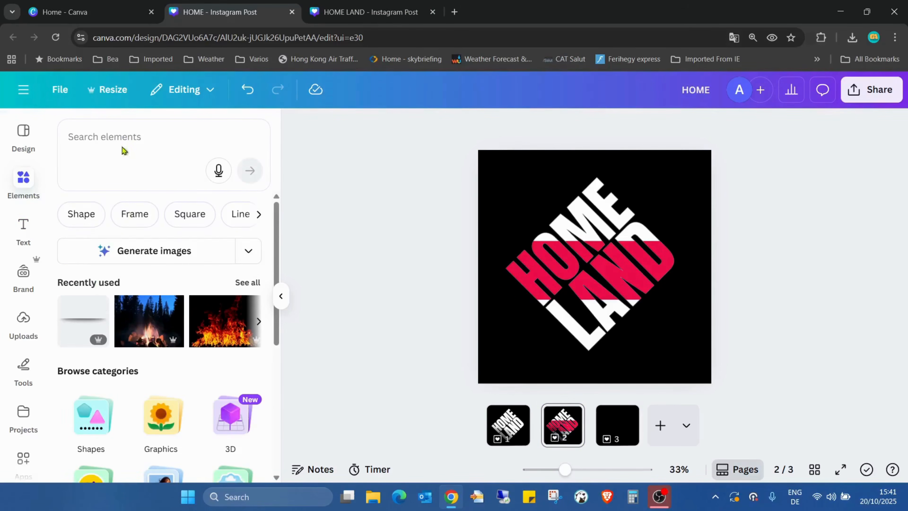
left_click(114, 139)
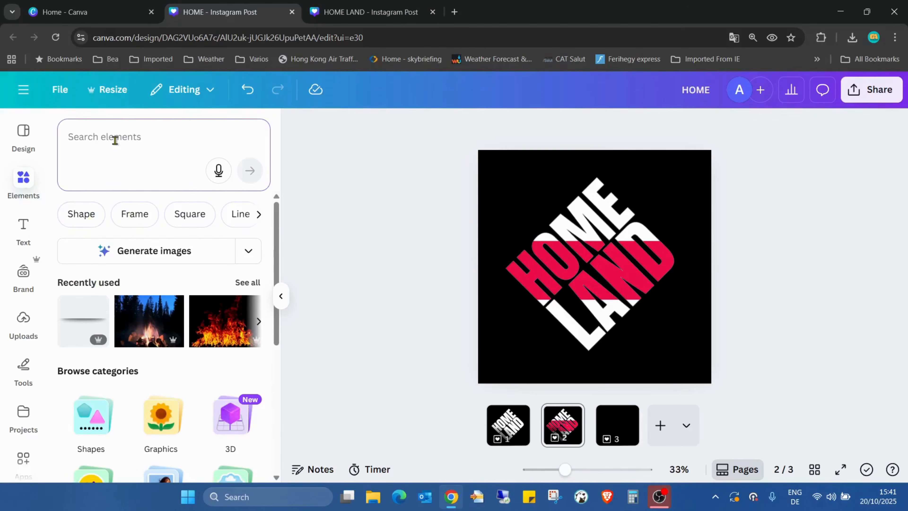
type("shadow")
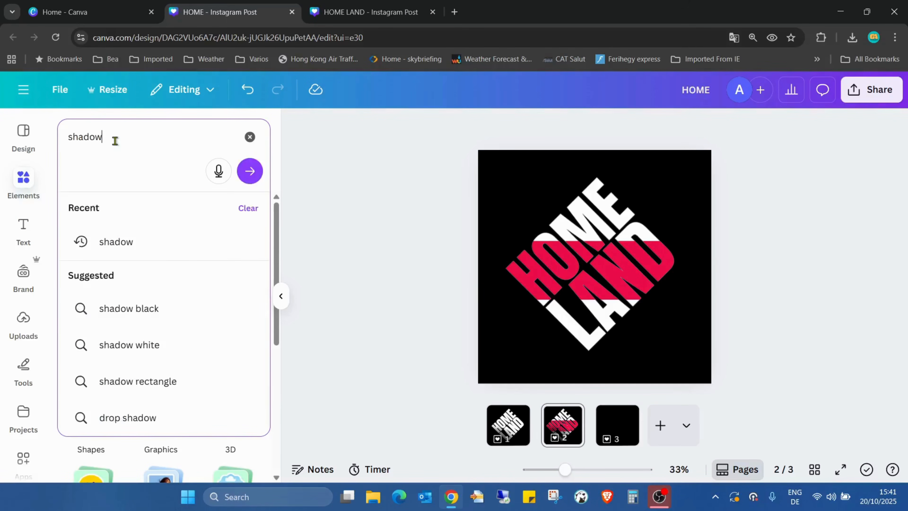
key("Return")
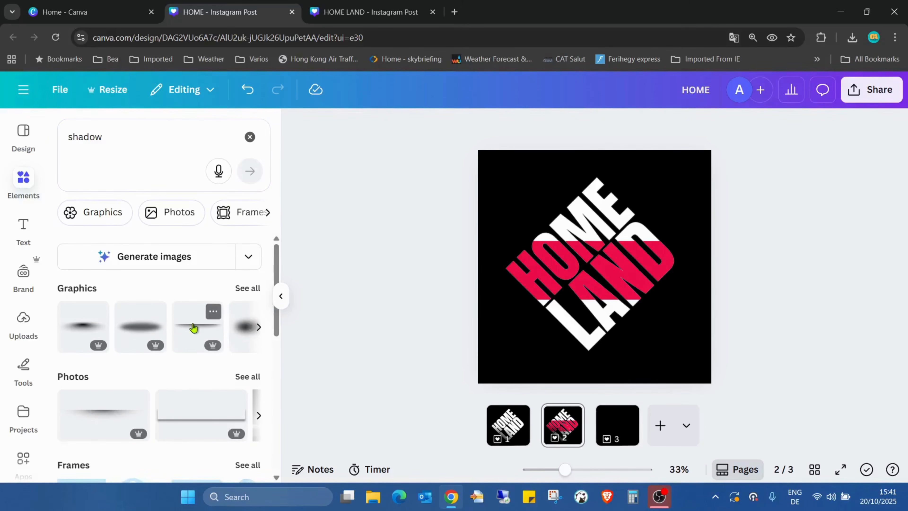
left_click(104, 419)
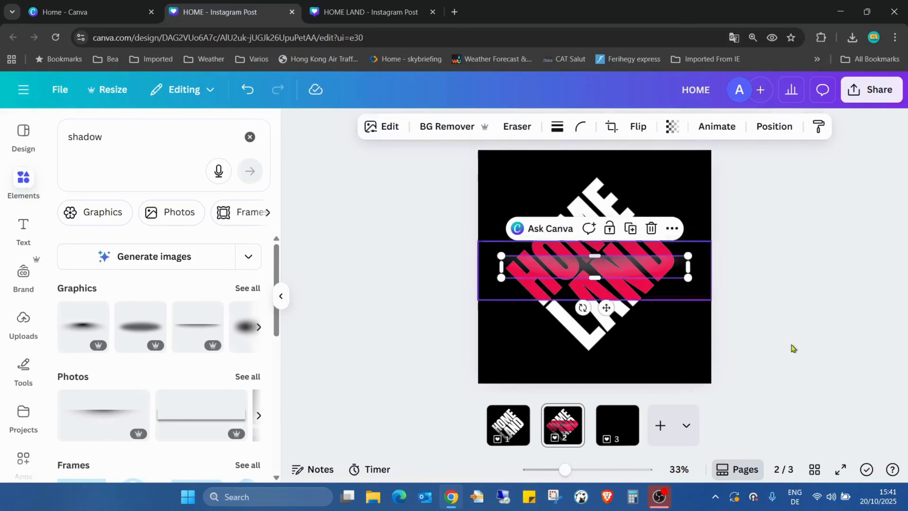
left_click_drag(565, 470, 589, 470)
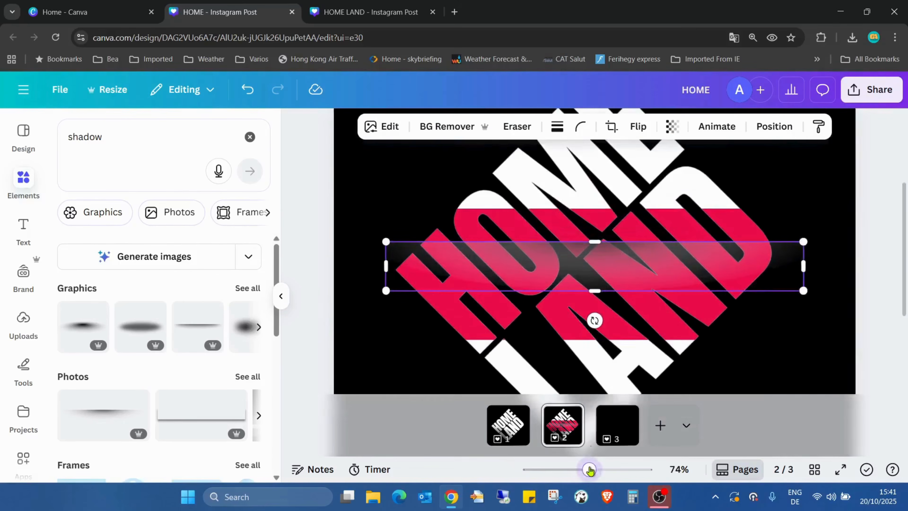
mouse_move(613, 259)
left_mouse_down()
mouse_move(594, 226)
mouse_move(621, 243)
left_mouse_up()
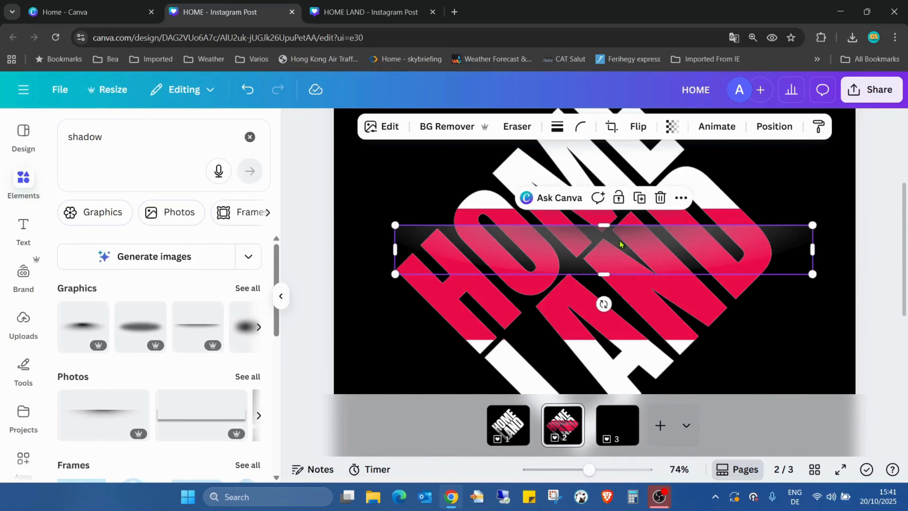
key("Delete")
Add the thin straight shadow graphic and widen it to the page width, aligned under the red band's upper edge.
left_click(182, 332)
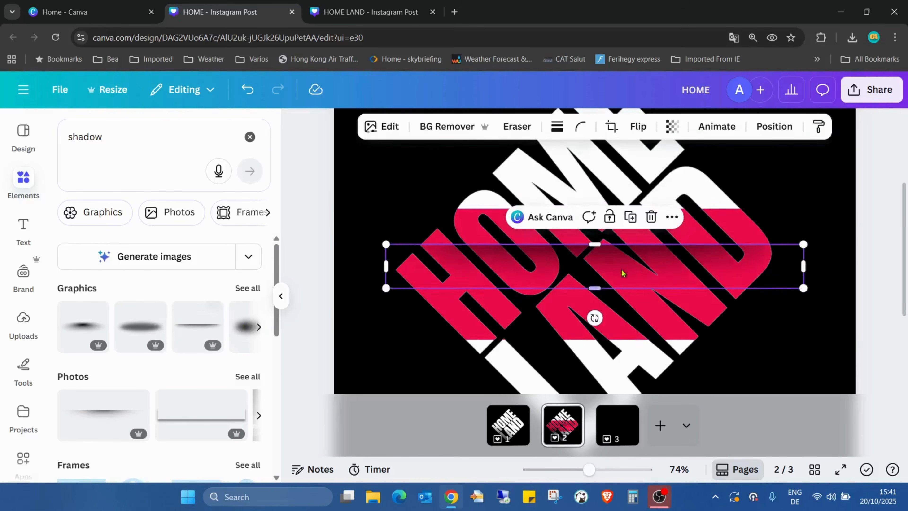
left_click_drag(669, 260, 674, 228)
left_click_drag(813, 208, 882, 201)
left_click_drag(733, 226, 706, 234)
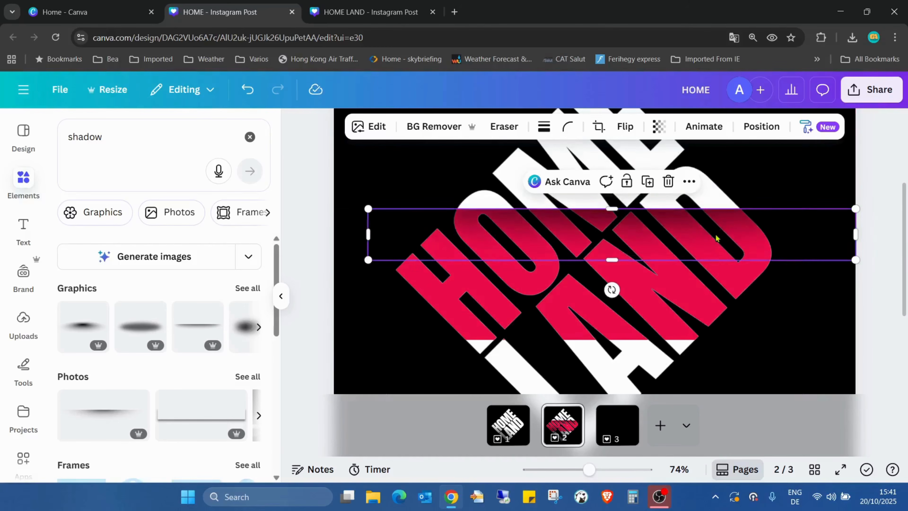
Duplicate the shadow, turn the copy upside down and align it with the red band's lower edge.
left_click(648, 181)
left_click_drag(648, 258, 641, 294)
left_click_drag(613, 333, 615, 158)
left_click_drag(614, 270, 578, 312)
left_click(819, 225)
left_click(882, 215)
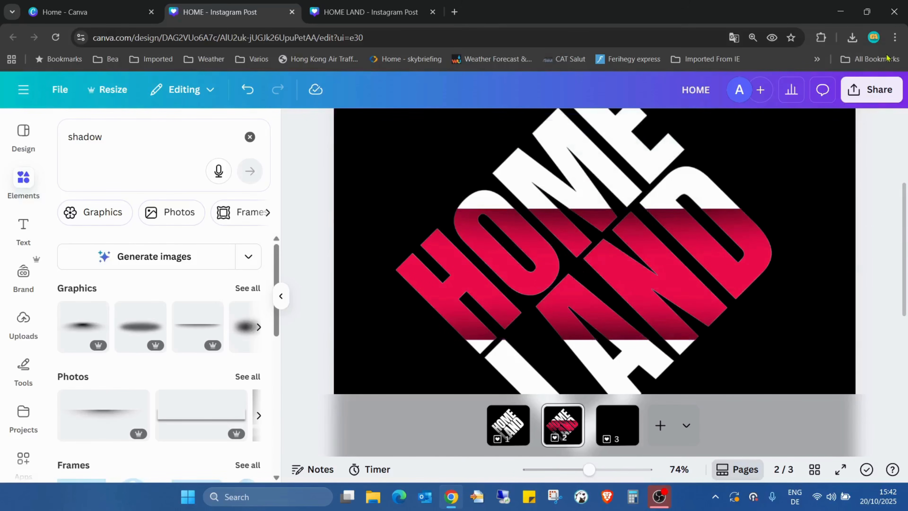
Download only page 2 with the shaded red band as a PNG at size 3.125 (3375 × 3375 px).
left_click_drag(579, 476, 567, 469)
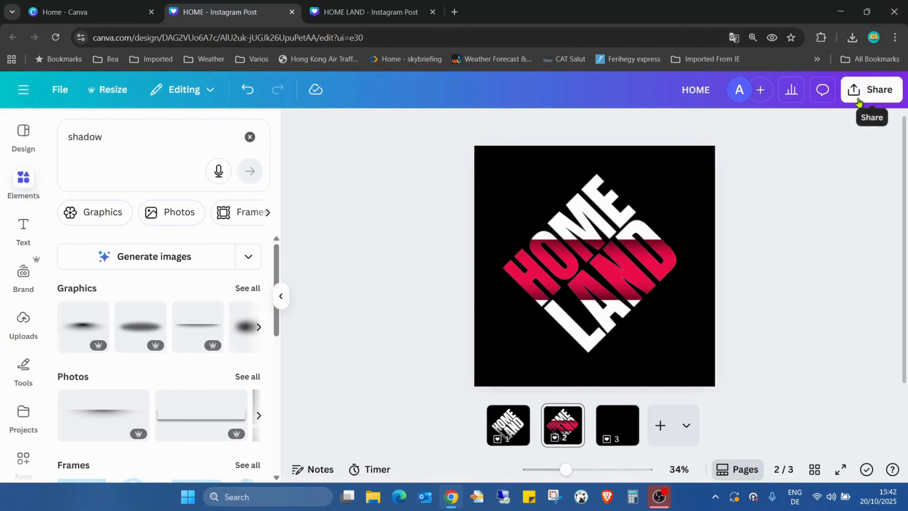
left_click(875, 98)
left_click(669, 357)
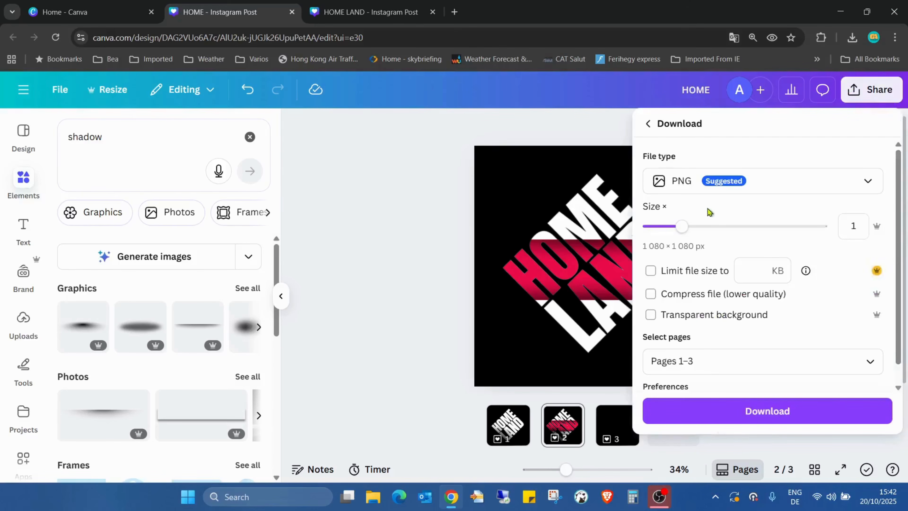
left_click_drag(682, 226, 907, 236)
left_click(870, 362)
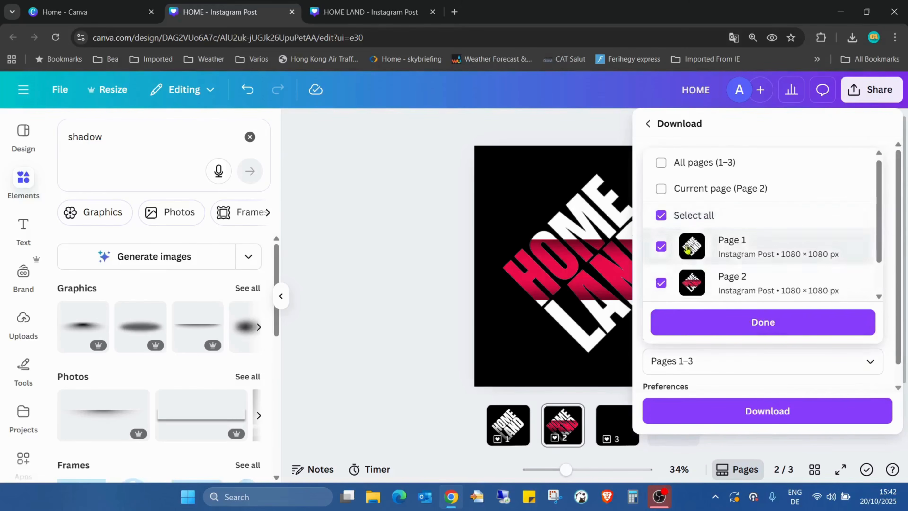
left_click(677, 216)
left_click(677, 216)
left_click(663, 282)
left_click(690, 322)
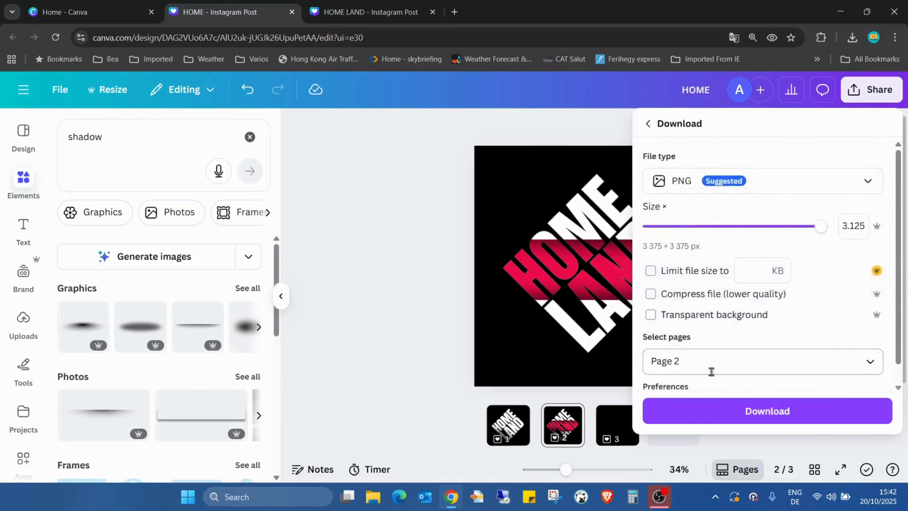
left_click(732, 419)
Place the downloaded HOME (2).png in the centre of page 3 and open the Mockups app for it.
left_click(617, 425)
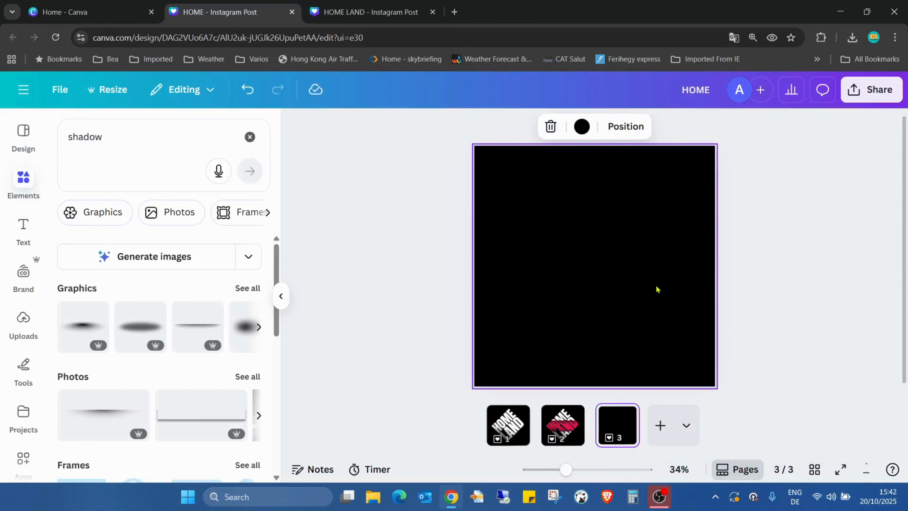
left_click_drag(724, 70, 584, 230)
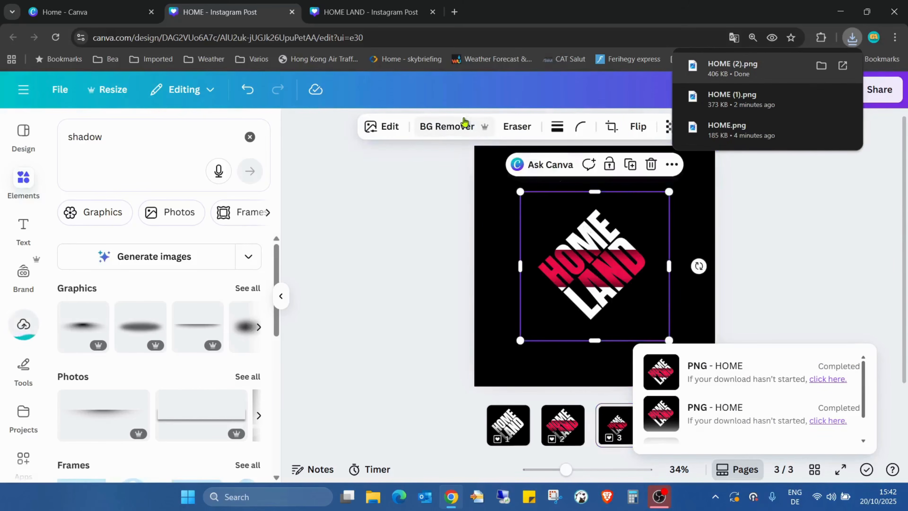
left_click(370, 128)
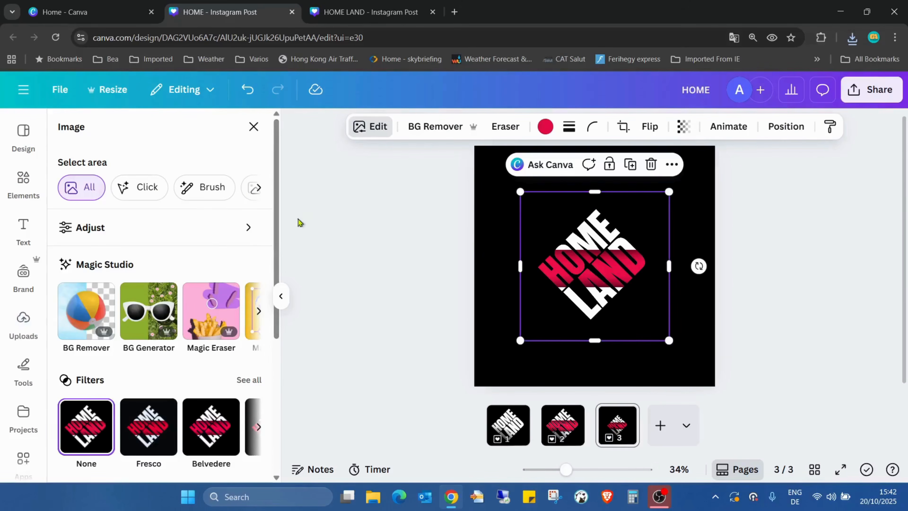
scroll(255, 297, "down", 5)
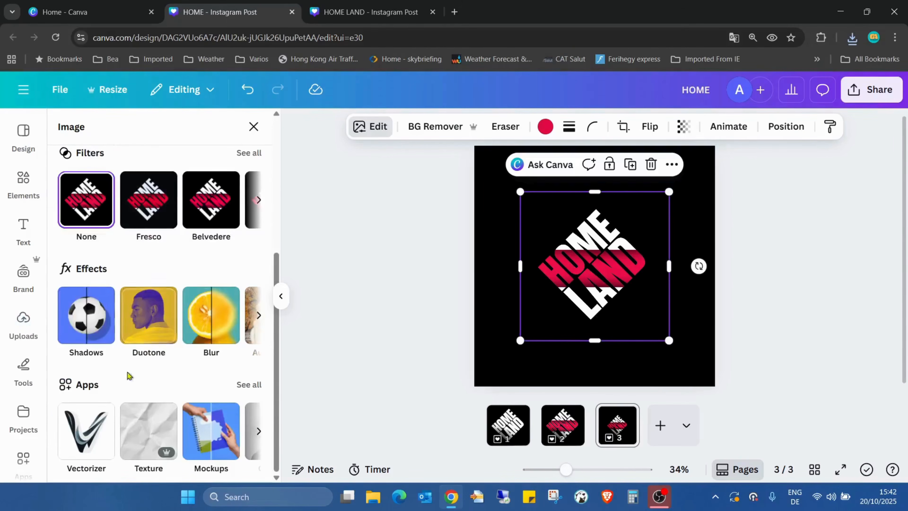
left_click(211, 431)
Apply the shaded design to the Apparel mockup of the bearded man in a white hoodie beside a brick building.
scroll(232, 279, "down", 2)
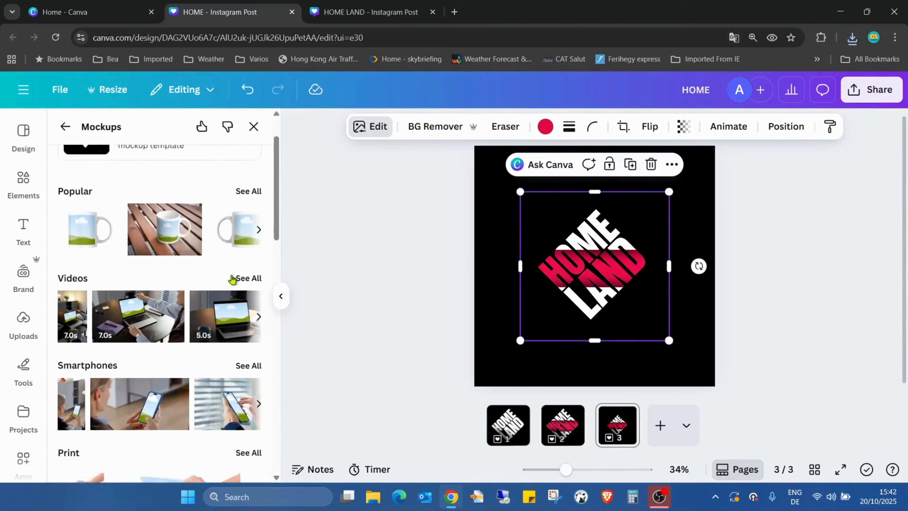
scroll(232, 279, "down", 5)
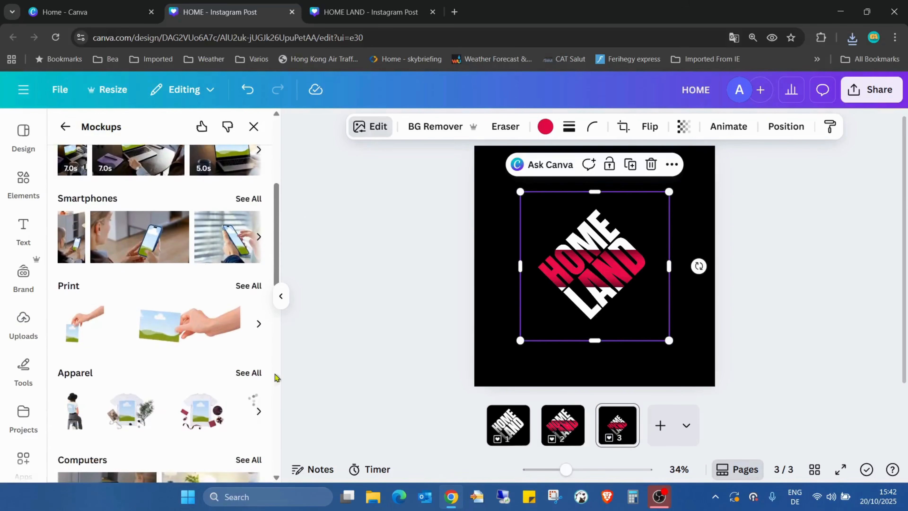
left_click(249, 373)
scroll(252, 279, "down", 6)
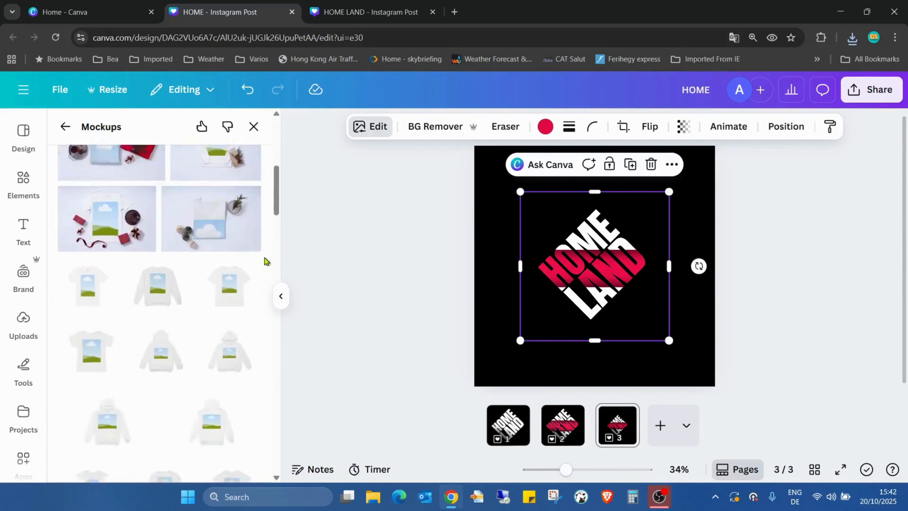
scroll(263, 257, "down", 10)
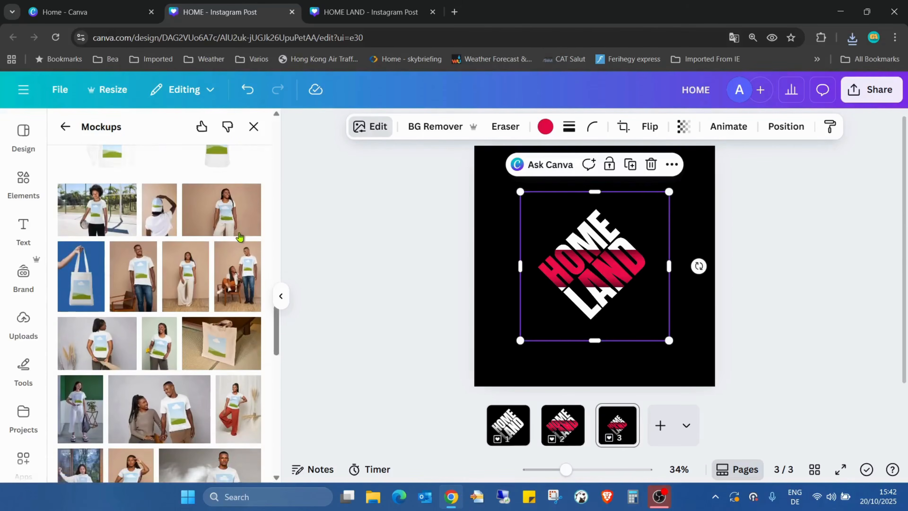
scroll(239, 237, "down", 10)
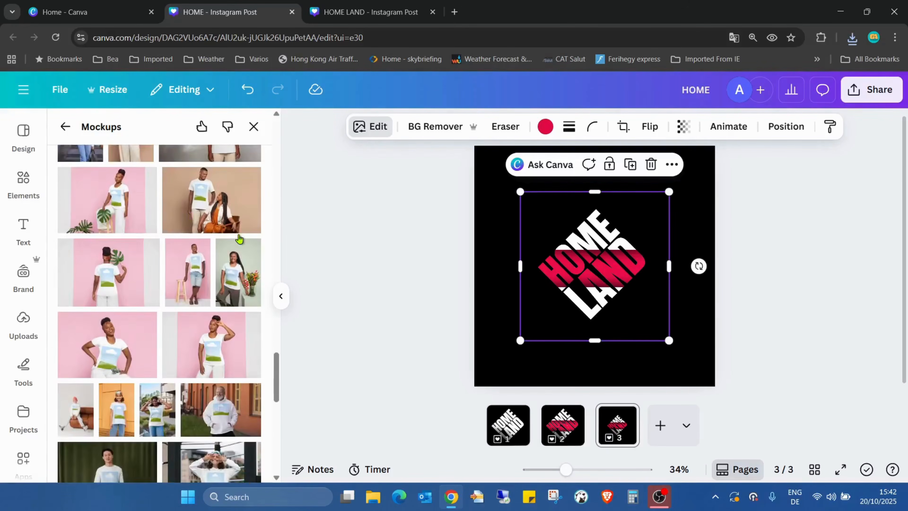
left_click(219, 294)
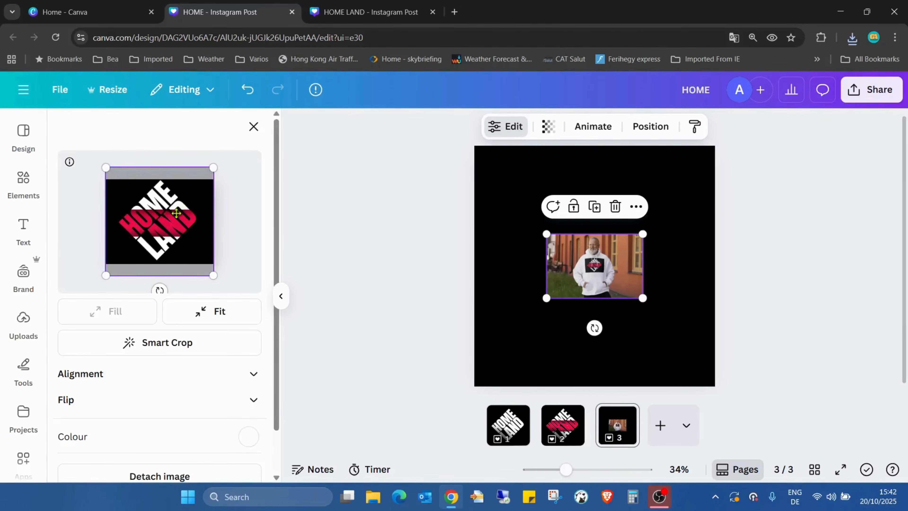
Fine-tune the design's size and placement in the hoodie's print area and apply black as the hoodie colour.
left_click_drag(216, 170, 190, 200)
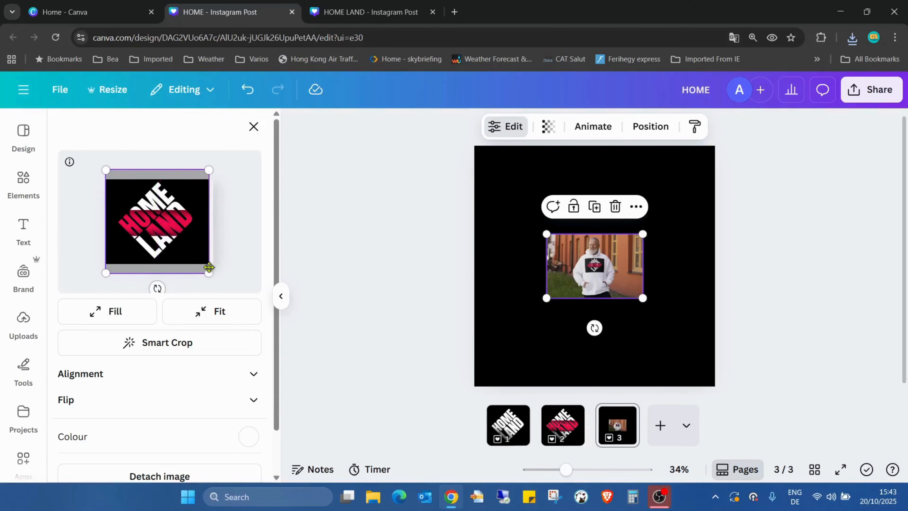
left_click_drag(211, 275, 212, 277)
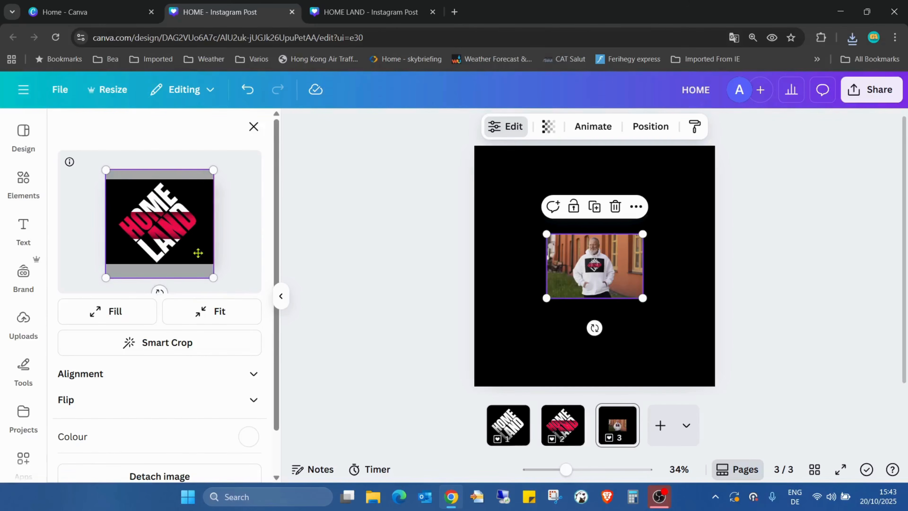
scroll(255, 282, "down", 2)
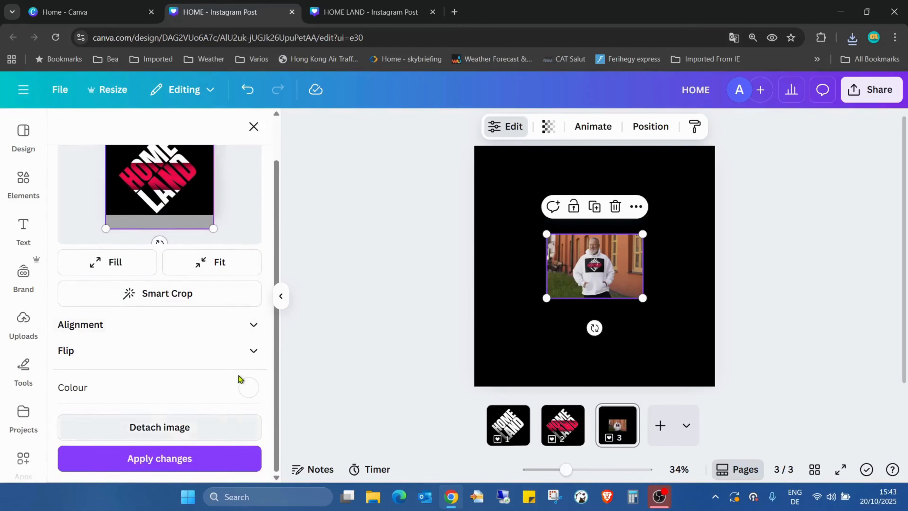
left_click(249, 388)
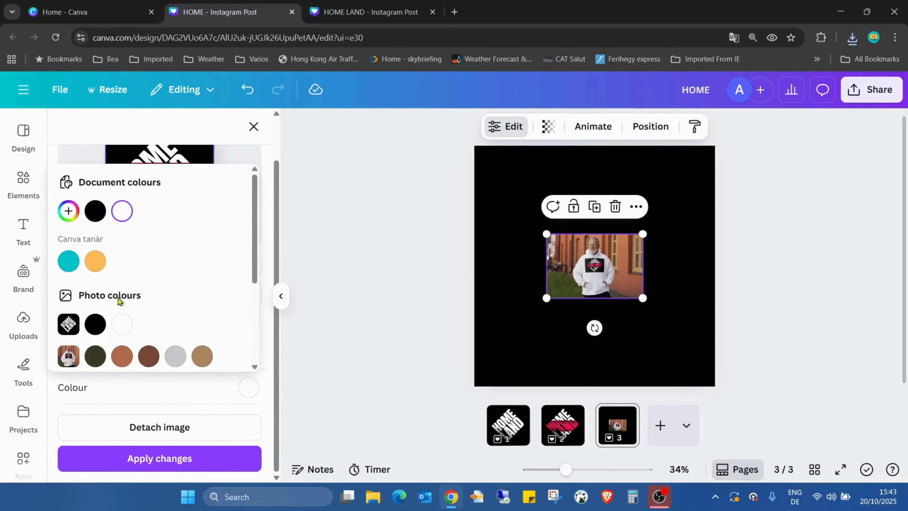
left_click(96, 323)
left_click(178, 459)
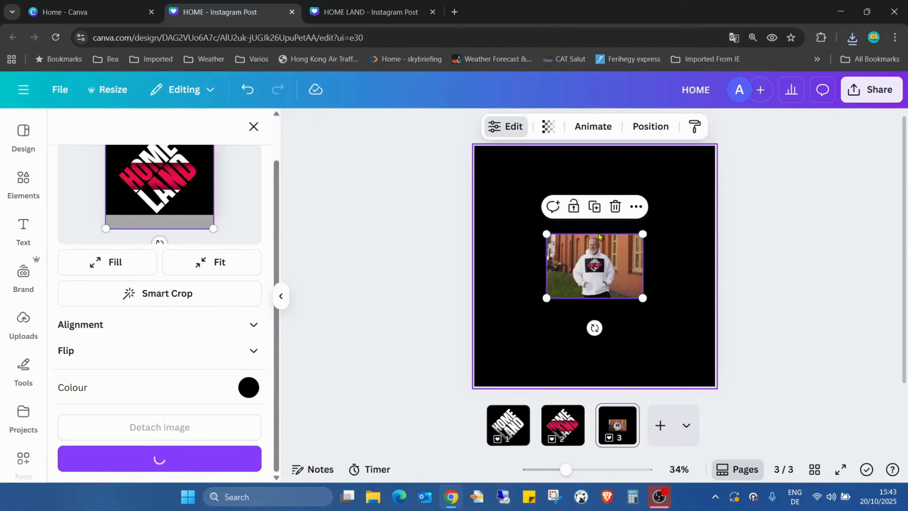
Enlarge the hoodie mockup to cover all of page 3 with the man centred, and show the page full screen.
left_click_drag(619, 267, 547, 173)
left_click_drag(560, 210, 907, 461)
left_click_drag(710, 315, 630, 305)
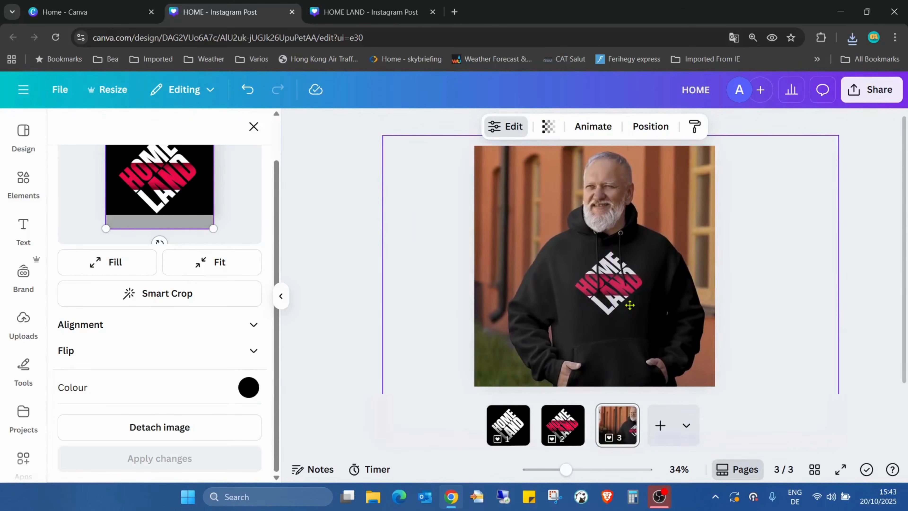
left_click(866, 285)
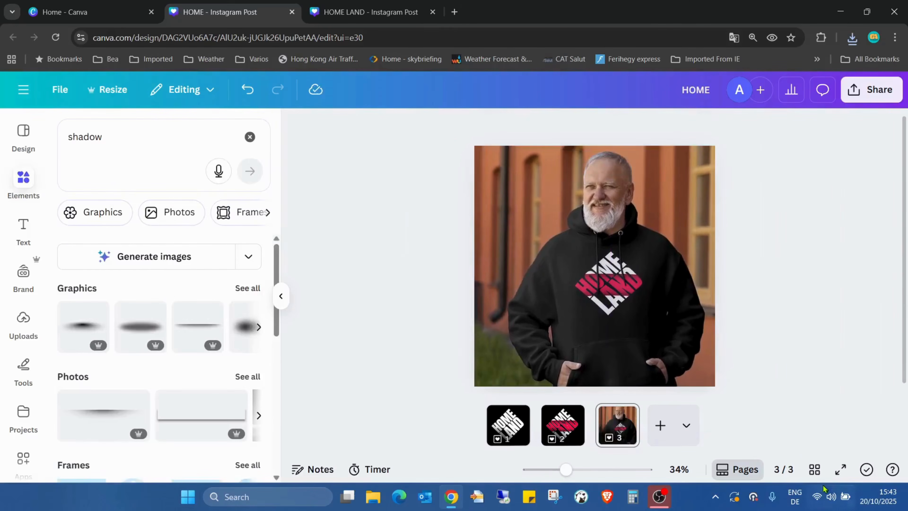
left_click(840, 469)
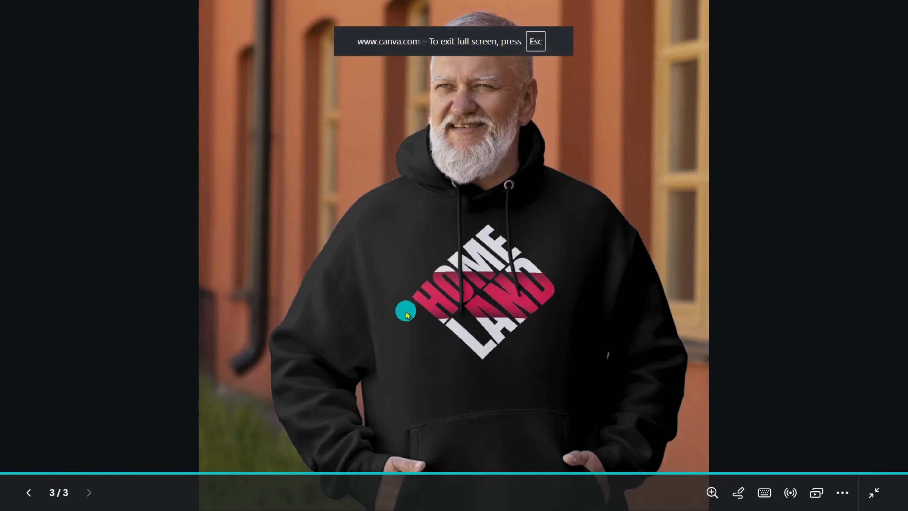